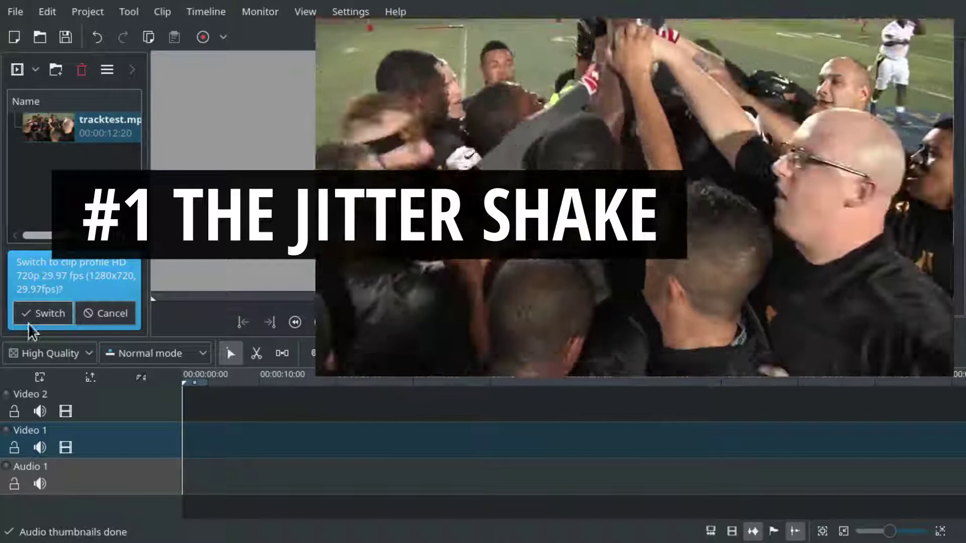
Switch the project to the clip's 720p 29.97 fps profile and drop tracktest.mp4 at the timeline start.
{"action": "left_click", "coordinate": [35, 317]}
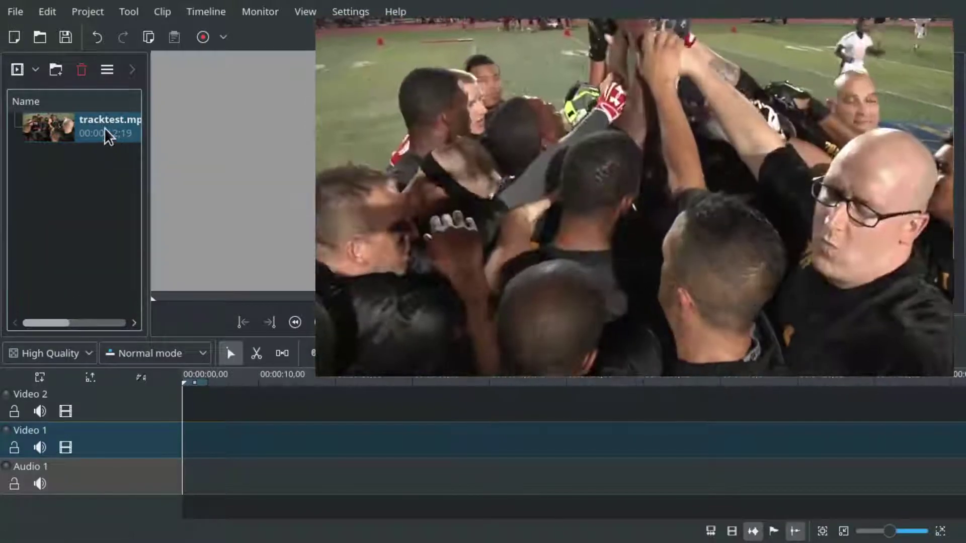
{"action": "left_click_drag", "start_coordinate": [104, 128], "coordinate": [209, 443]}
Use Split Audio to separate tracktest.mp4's sound onto its own Audio 1 clip.
{"action": "scroll", "coordinate": [211, 455], "scroll_direction": "up", "scroll_amount": 3}
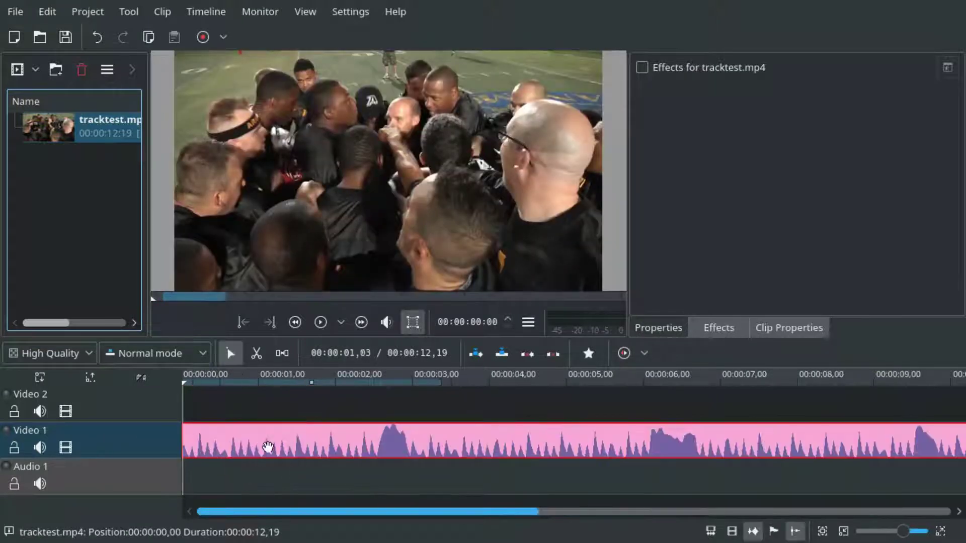
{"action": "scroll", "coordinate": [267, 448], "scroll_direction": "down", "scroll_amount": 1}
{"action": "right_click", "coordinate": [297, 439]}
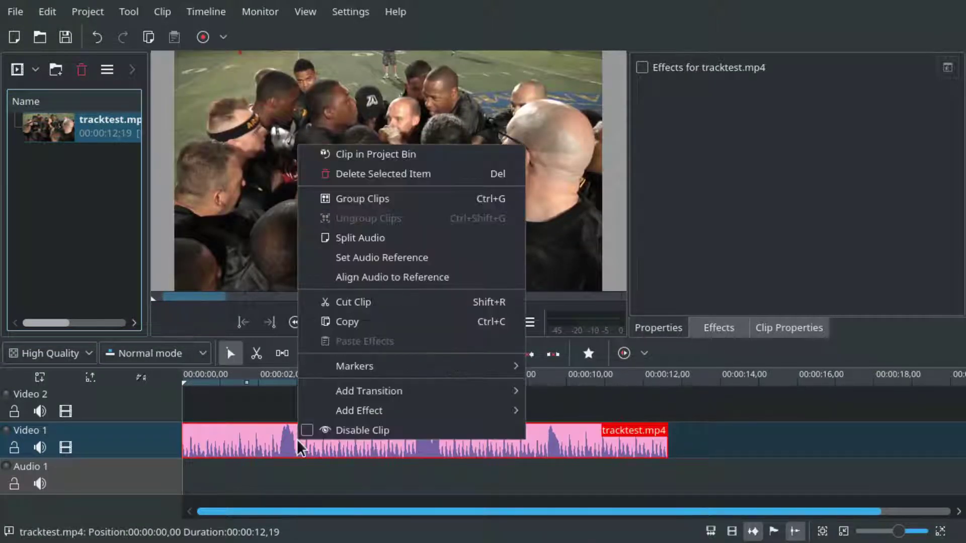
{"action": "left_click", "coordinate": [389, 243]}
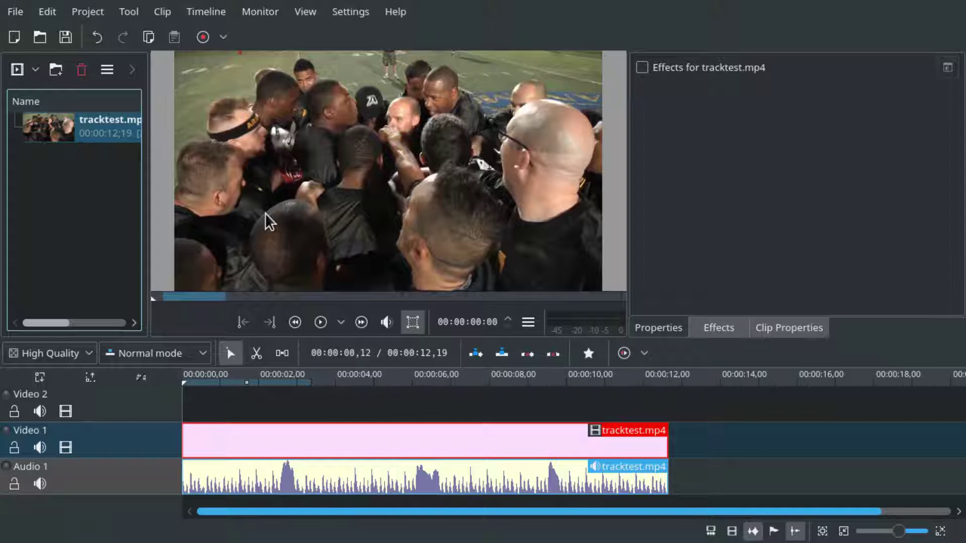
Ungroup the video from its audio and cut the Video 1 clip at 00:00:04,06.
{"action": "right_click", "coordinate": [232, 435]}
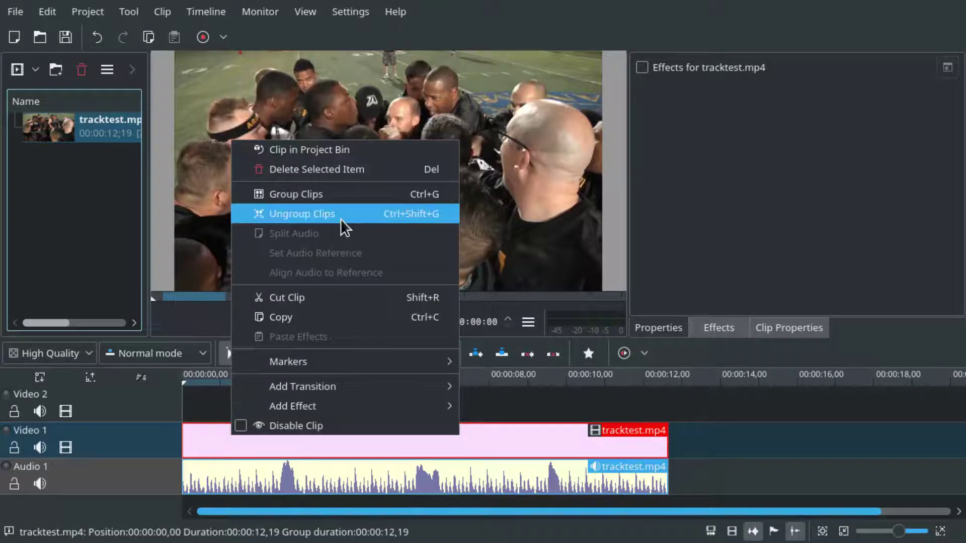
{"action": "left_click", "coordinate": [340, 216]}
{"action": "left_click", "coordinate": [327, 398]}
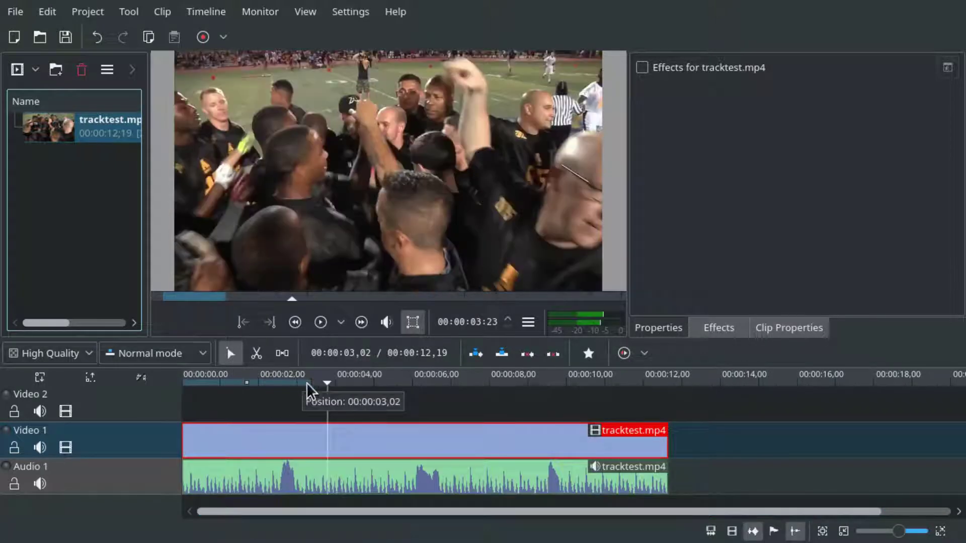
{"action": "left_click_drag", "start_coordinate": [326, 384], "coordinate": [337, 385]}
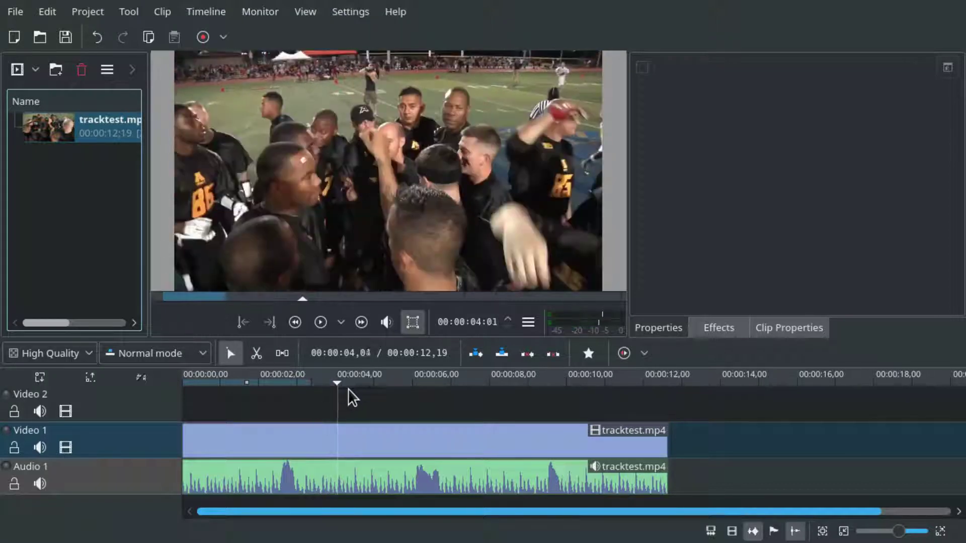
{"action": "scroll", "coordinate": [339, 412], "scroll_direction": "up", "scroll_amount": 5}
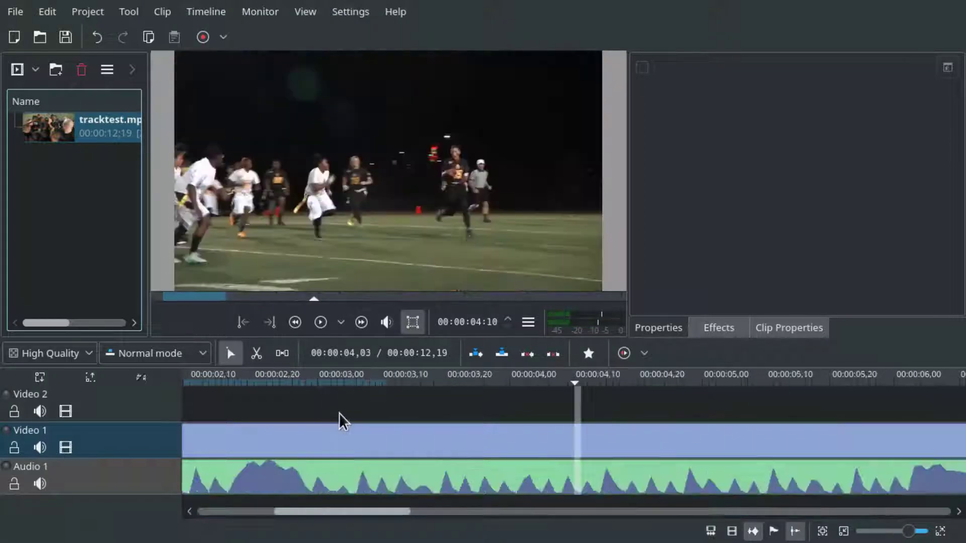
{"action": "left_click_drag", "start_coordinate": [514, 400], "coordinate": [464, 404]}
{"action": "left_click", "coordinate": [468, 442]}
{"action": "key", "text": "shift+r"}
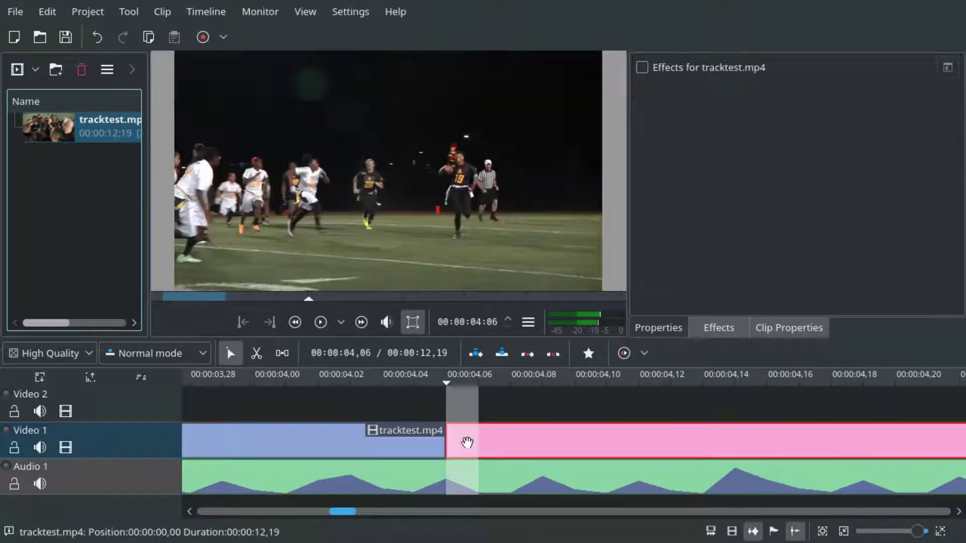
Search the effects for 'zoom' and apply Position and Zoom to the first 4-second piece.
{"action": "scroll", "coordinate": [468, 443], "scroll_direction": "down", "scroll_amount": 5}
{"action": "left_click", "coordinate": [449, 445]}
{"action": "left_click", "coordinate": [742, 328]}
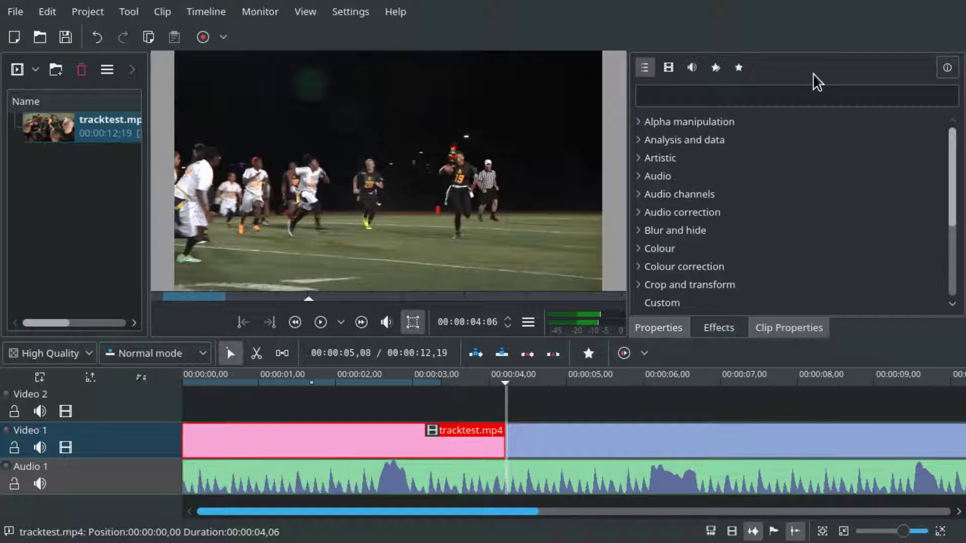
{"action": "left_click", "coordinate": [824, 96]}
{"action": "type", "text": "zoom"}
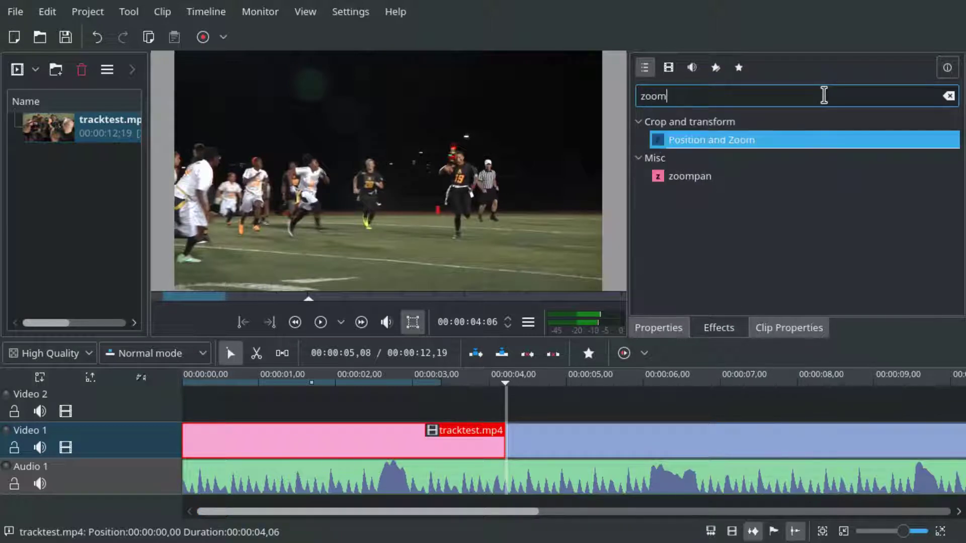
{"action": "double_click", "coordinate": [734, 136]}
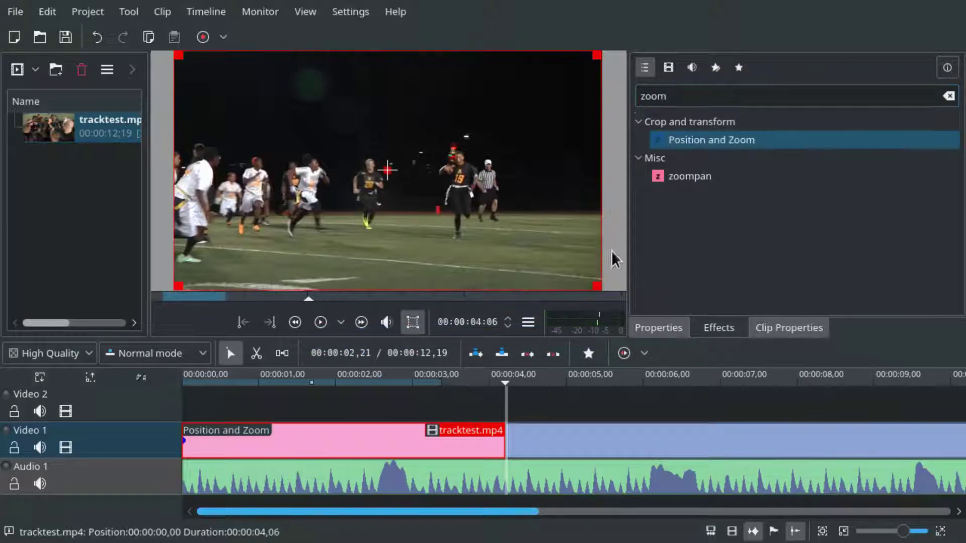
Set the effect's Size to 110% and centre the image horizontally and vertically.
{"action": "left_click", "coordinate": [648, 334]}
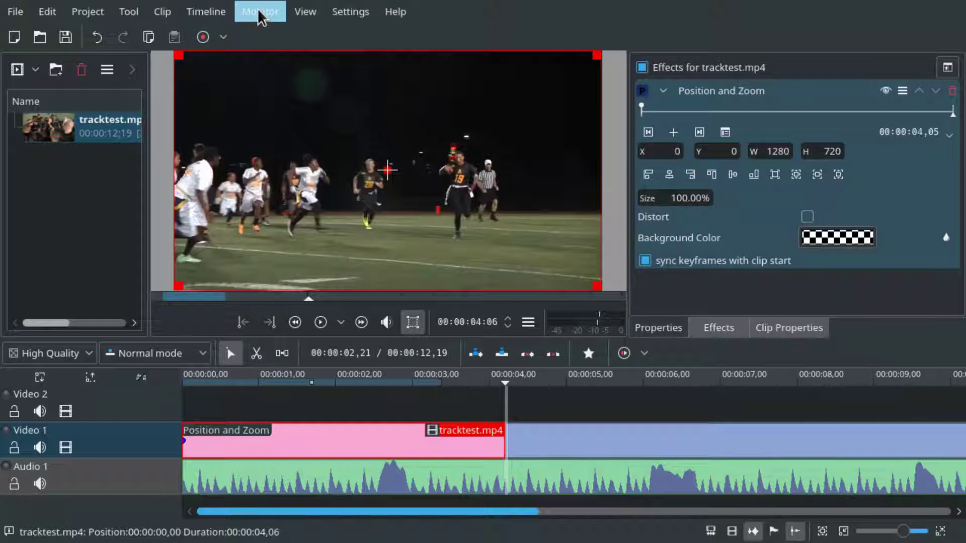
{"action": "left_click", "coordinate": [304, 11]}
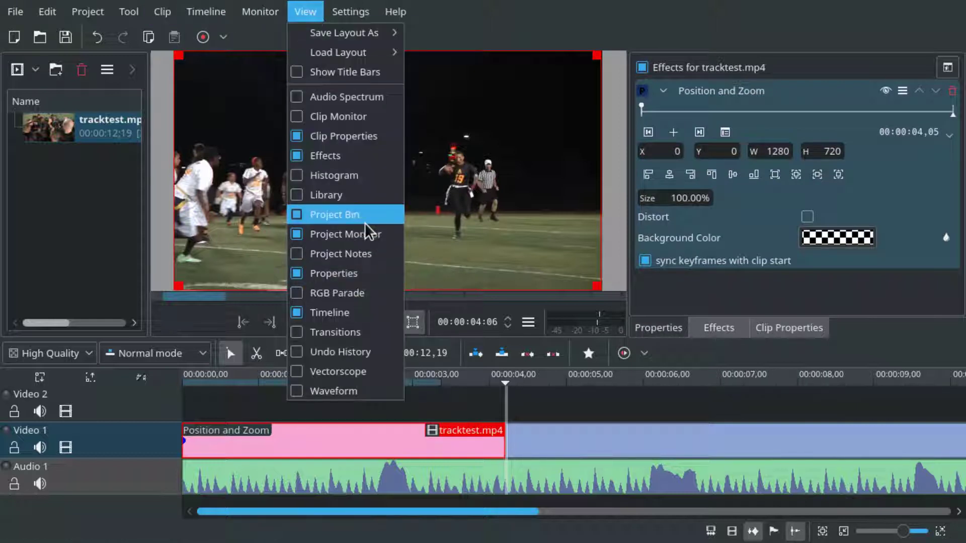
{"action": "left_click", "coordinate": [753, 299]}
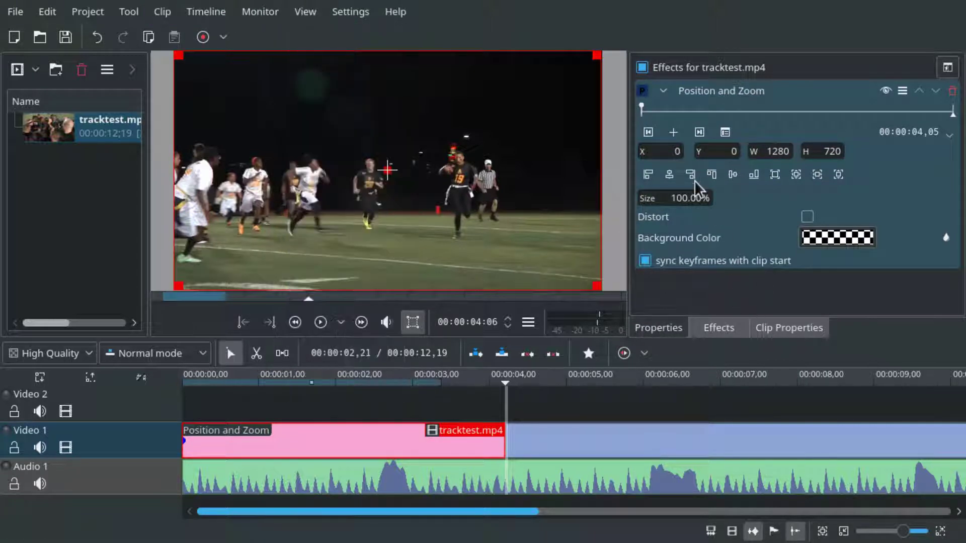
{"action": "left_click", "coordinate": [675, 198]}
{"action": "type", "text": "110"}
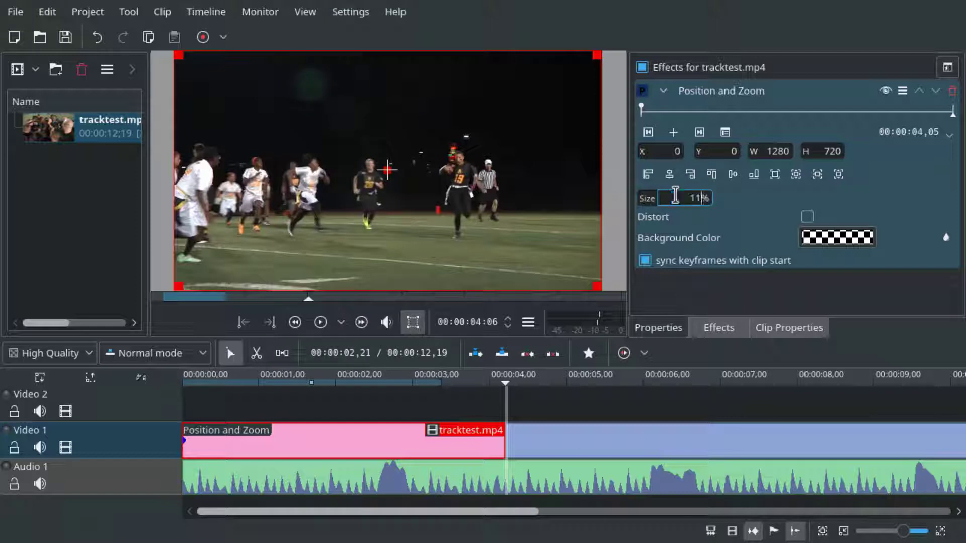
{"action": "key", "text": "Return"}
{"action": "left_click", "coordinate": [676, 174]}
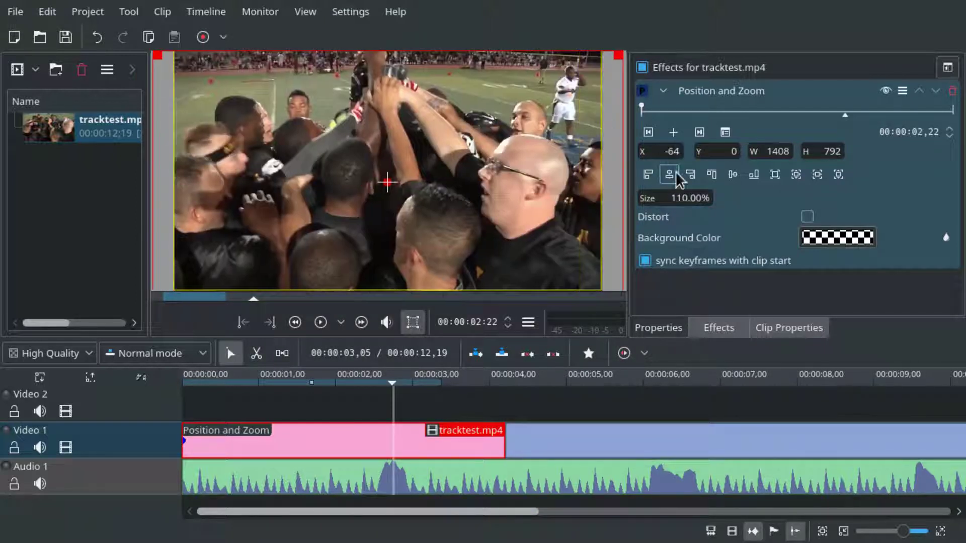
{"action": "left_click", "coordinate": [733, 175]}
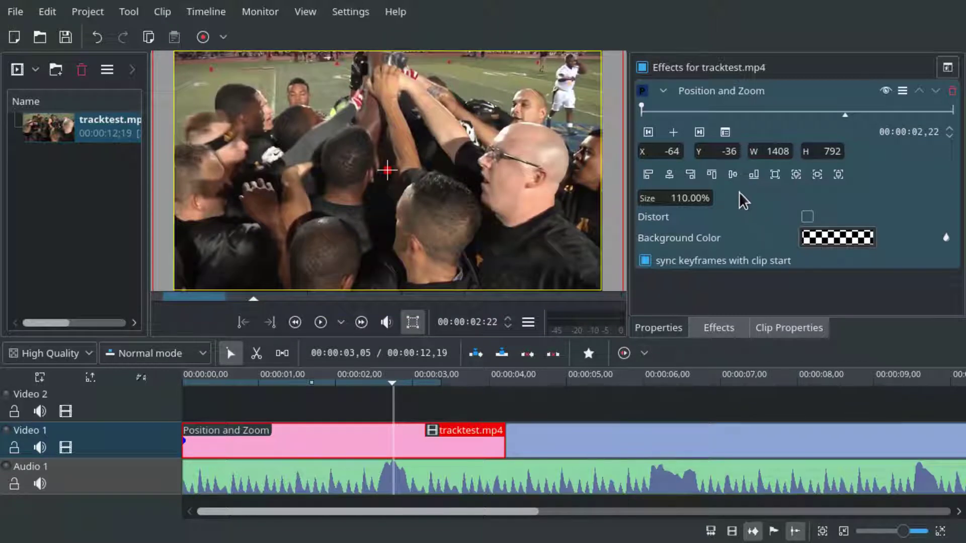
Park the playhead at about 2 seconds, near frame 02,20.
{"action": "left_click", "coordinate": [380, 404]}
{"action": "left_click", "coordinate": [387, 400]}
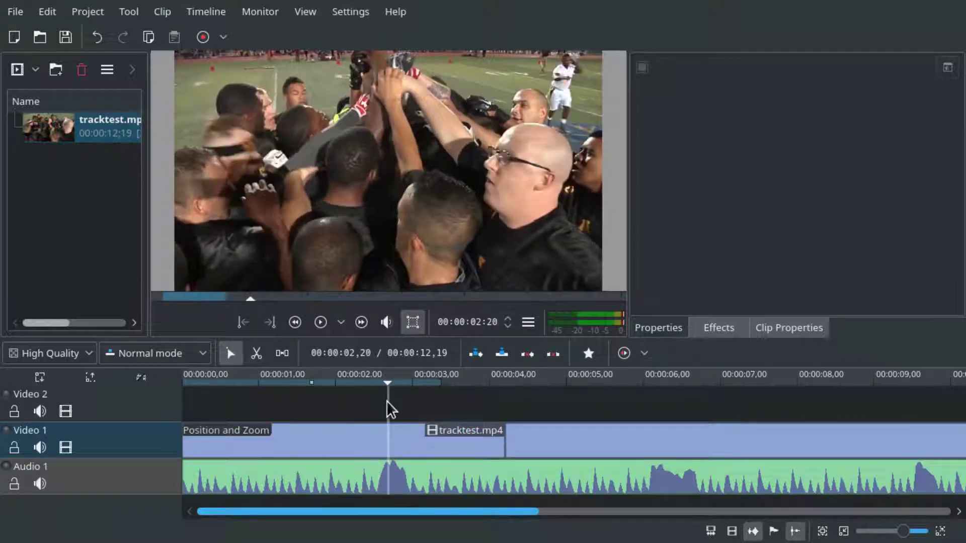
{"action": "left_click", "coordinate": [384, 403]}
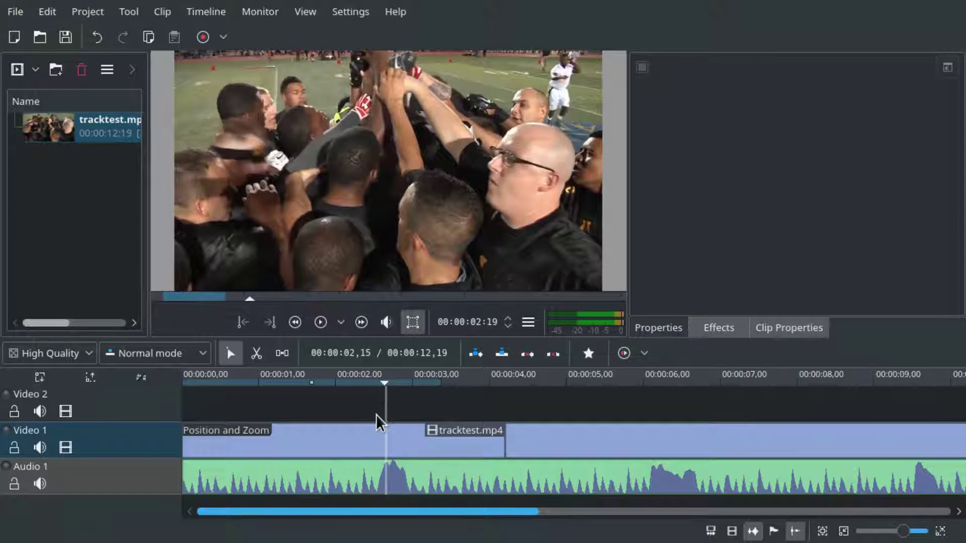
{"action": "scroll", "coordinate": [376, 415], "scroll_direction": "up", "scroll_amount": 2}
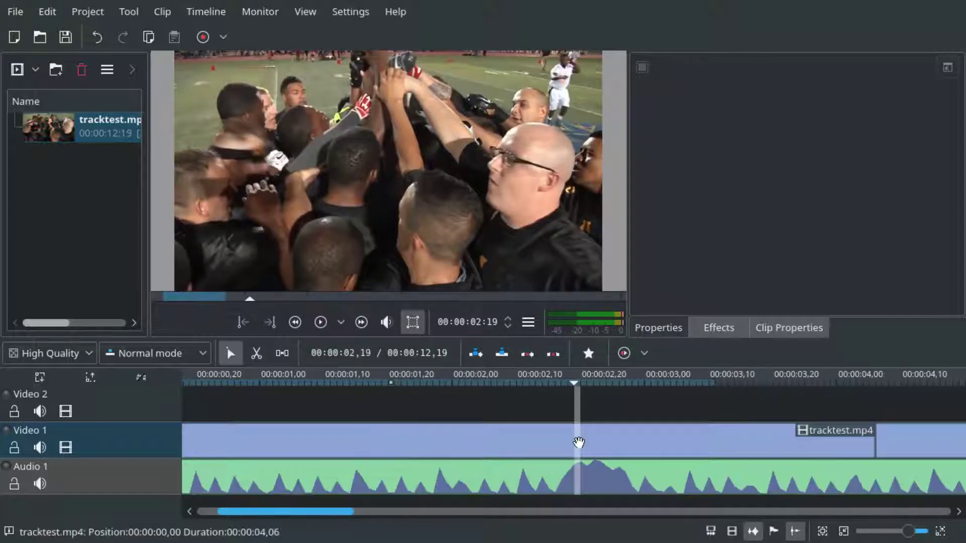
{"action": "scroll", "coordinate": [578, 443], "scroll_direction": "up", "scroll_amount": 1}
{"action": "scroll", "coordinate": [623, 442], "scroll_direction": "up", "scroll_amount": 1}
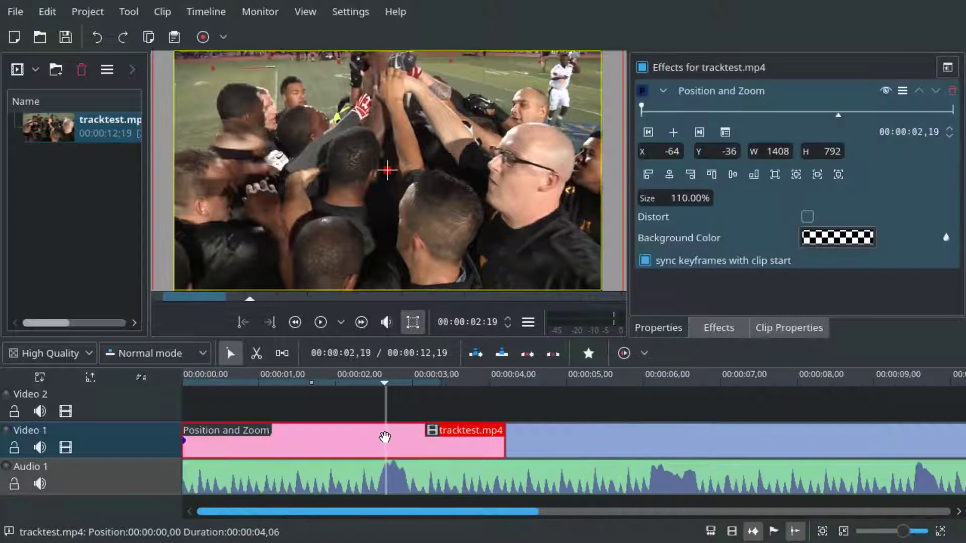
Copy the zoomed clip, paste it onto Video 2, and move it to the timeline start.
{"action": "right_click", "coordinate": [357, 434]}
{"action": "left_click", "coordinate": [409, 317]}
{"action": "right_click", "coordinate": [366, 395]}
{"action": "left_click", "coordinate": [403, 444]}
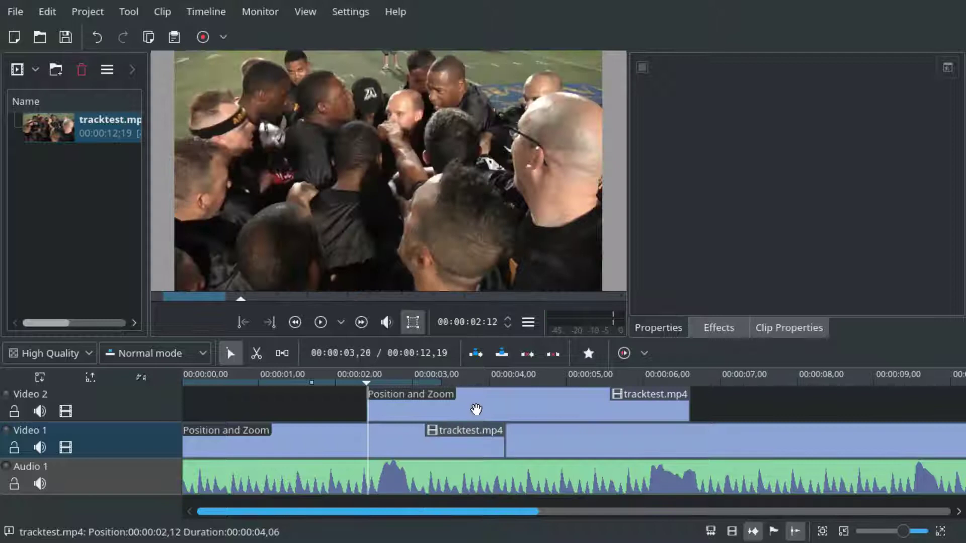
{"action": "left_click_drag", "start_coordinate": [522, 408], "coordinate": [272, 399]}
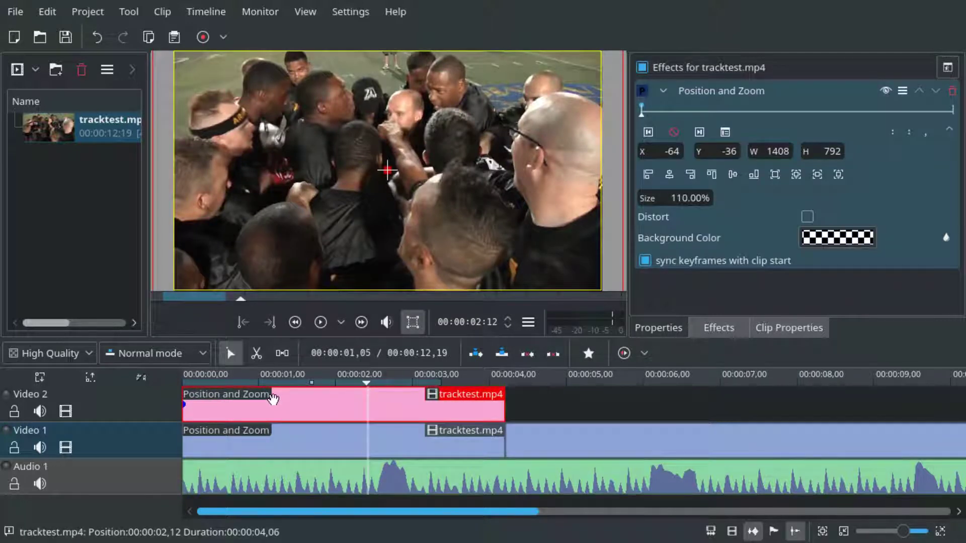
Split the Video 2 copy into one-frame slices around 02,20, up to 02,24.
{"action": "scroll", "coordinate": [527, 432], "scroll_direction": "up", "scroll_amount": 5}
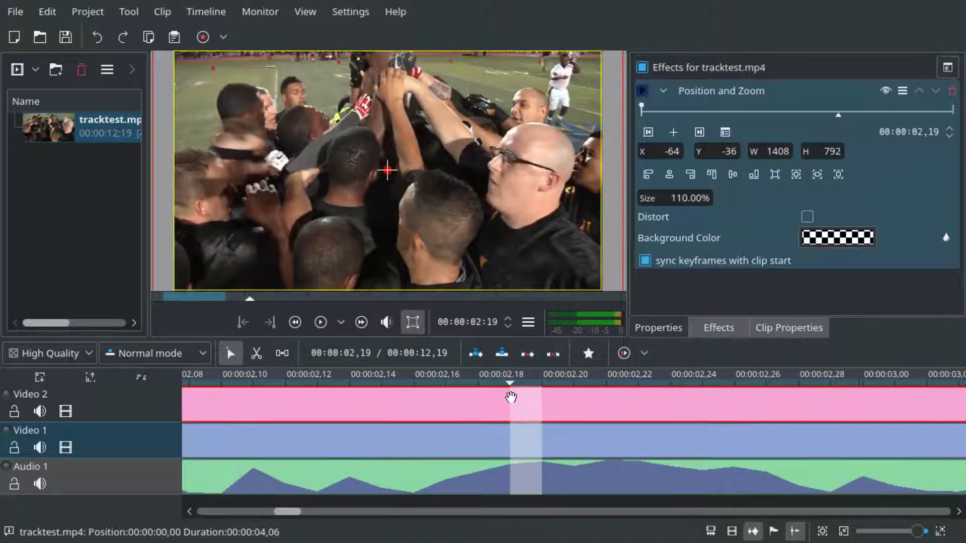
{"action": "key", "text": "shift+r"}
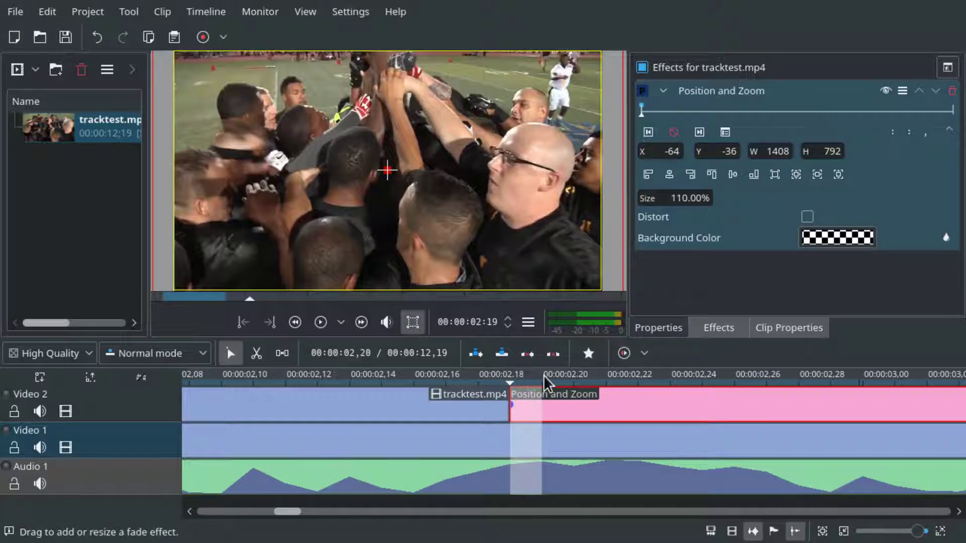
{"action": "key", "text": "Right"}
{"action": "key", "text": "shift+r"}
{"action": "key", "text": "Right"}
{"action": "key", "text": "shift+r"}
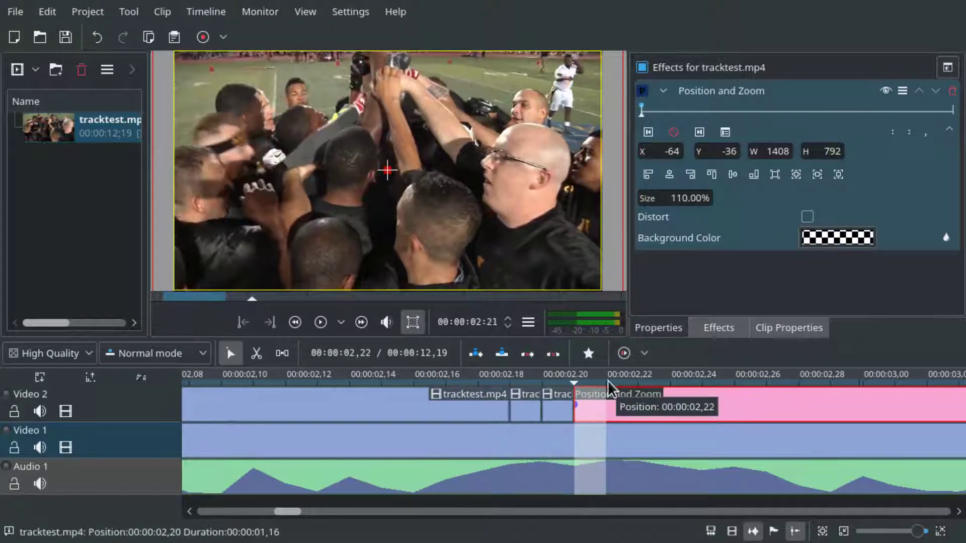
{"action": "key", "text": "Right"}
{"action": "key", "text": "shift+r"}
{"action": "key", "text": "Right"}
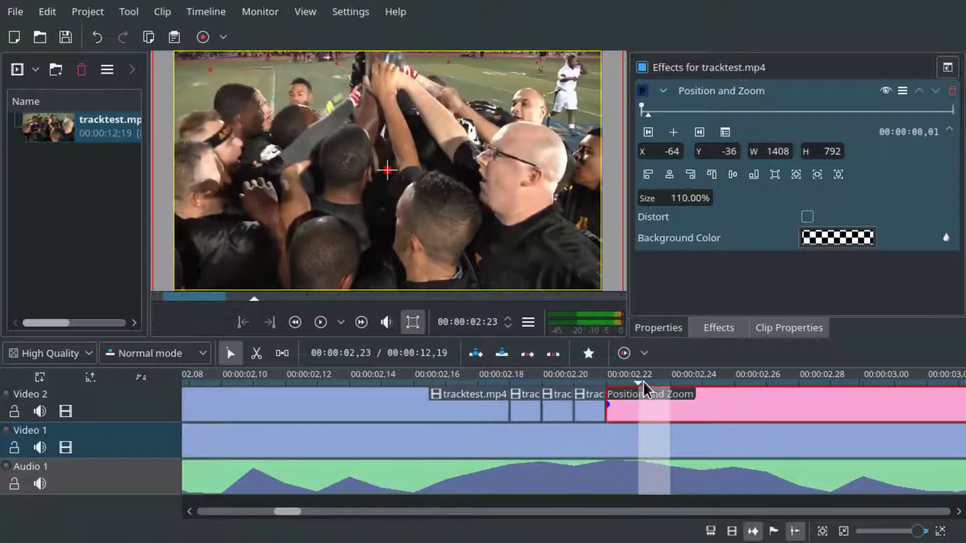
{"action": "key", "text": "shift+r"}
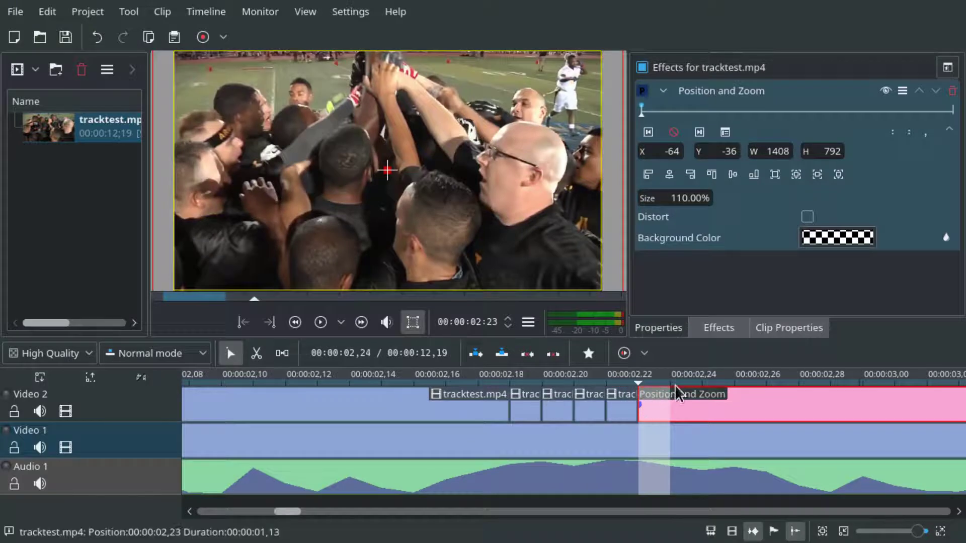
{"action": "key", "text": "Right"}
{"action": "key", "text": "shift+r"}
Delete the long pieces and the second and fourth slices, leaving three alternating frames.
{"action": "left_click", "coordinate": [494, 397]}
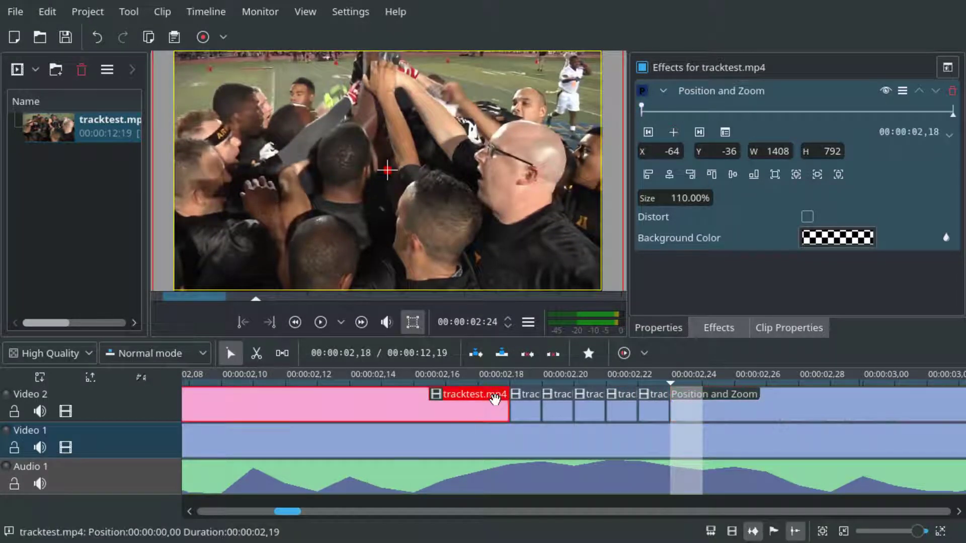
{"action": "key", "text": "Delete"}
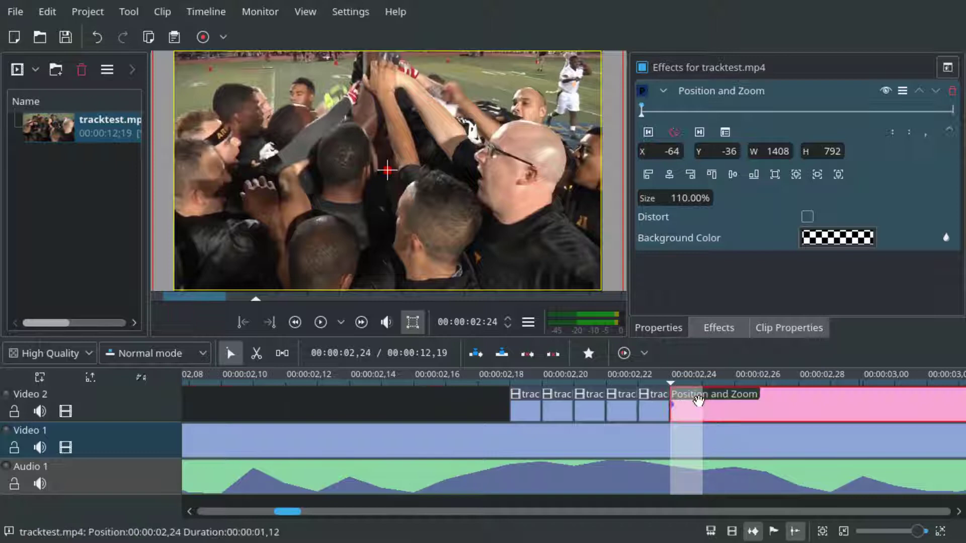
{"action": "key", "text": "Delete"}
{"action": "left_click", "coordinate": [623, 401]}
{"action": "key", "text": "Delete"}
{"action": "left_click", "coordinate": [566, 406]}
{"action": "key", "text": "Delete"}
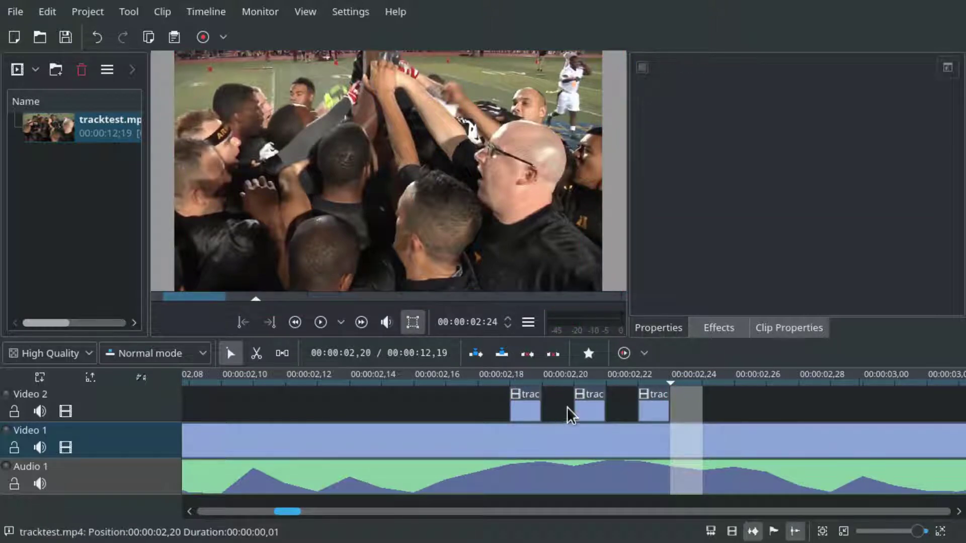
Keyframe the 02,18 slice at 110% Size and centre it horizontally.
{"action": "left_click", "coordinate": [528, 397]}
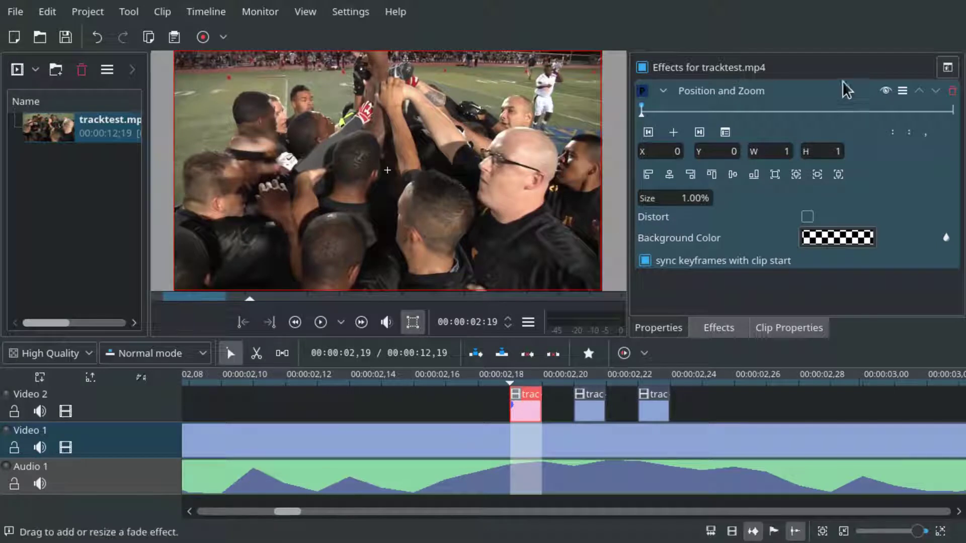
{"action": "left_click", "coordinate": [673, 133]}
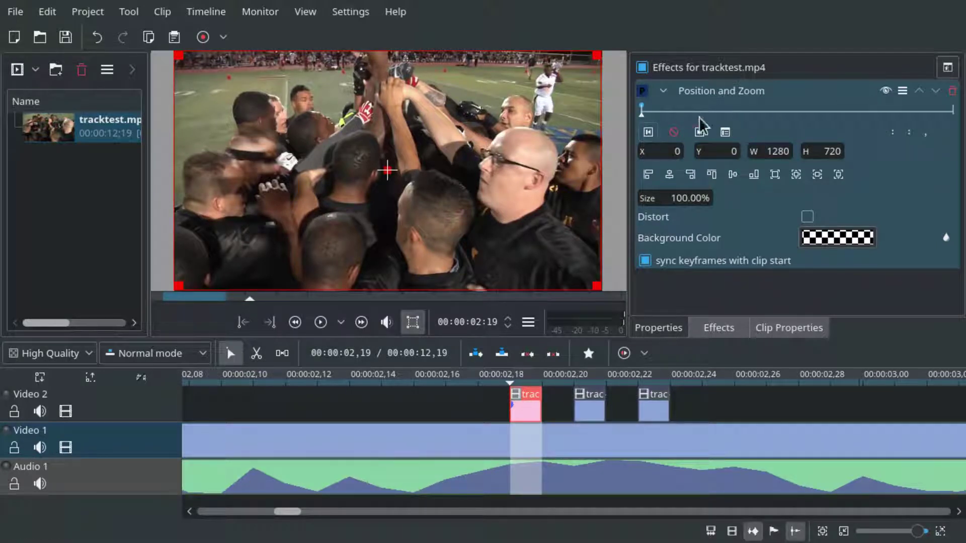
{"action": "double_click", "coordinate": [692, 197]}
{"action": "type", "text": "10."}
{"action": "type", "text": "0"}
{"action": "key", "text": "Return"}
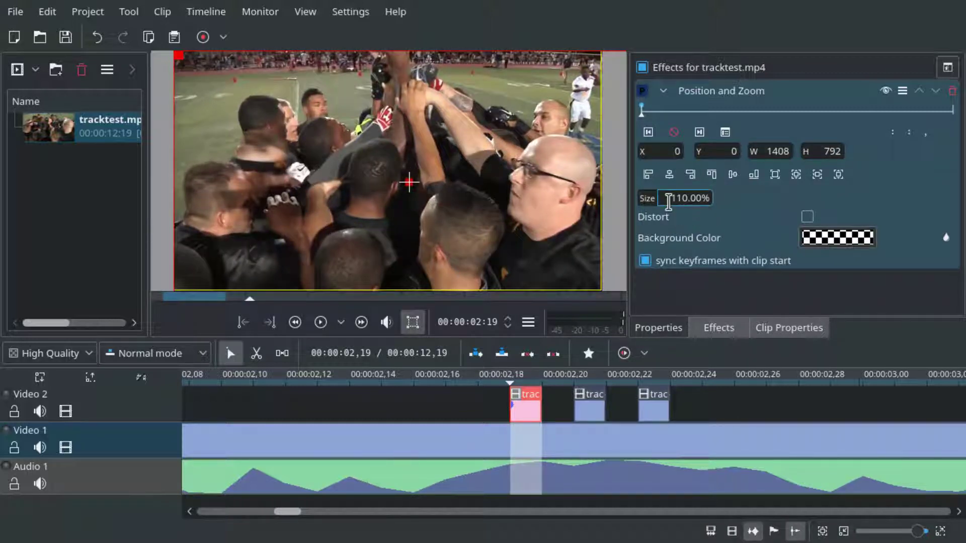
{"action": "left_click", "coordinate": [669, 175]}
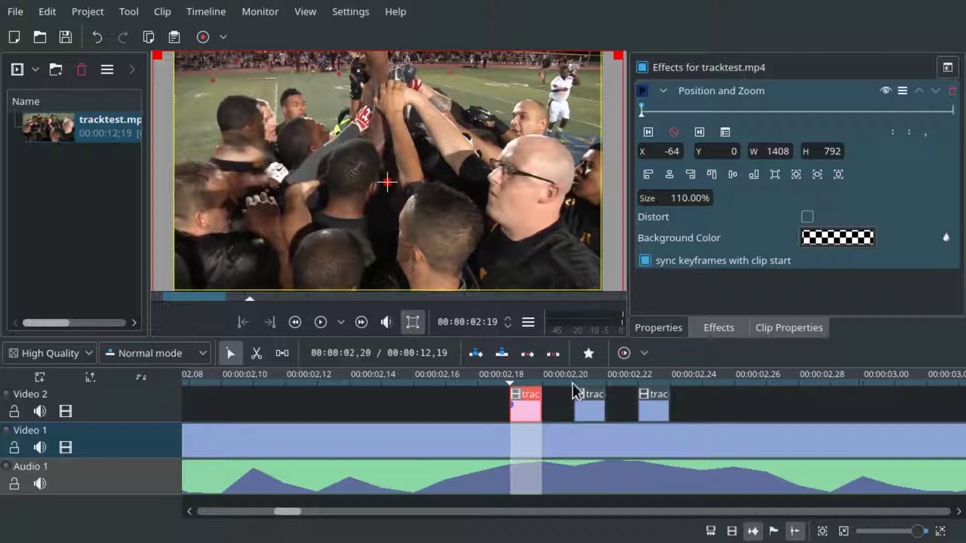
Keyframe the 02,20 slice at 110% Size and centre it horizontally and vertically.
{"action": "left_click", "coordinate": [590, 408]}
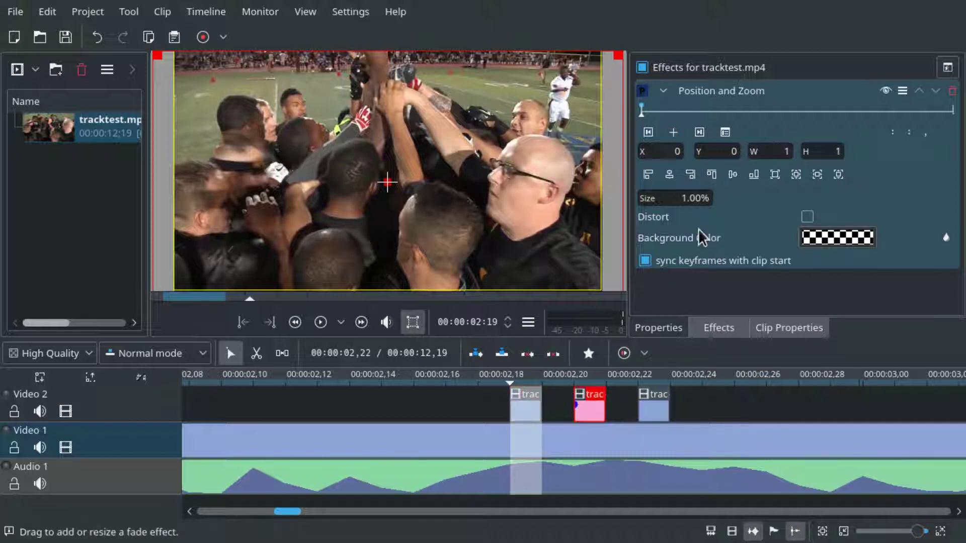
{"action": "left_click", "coordinate": [648, 132]}
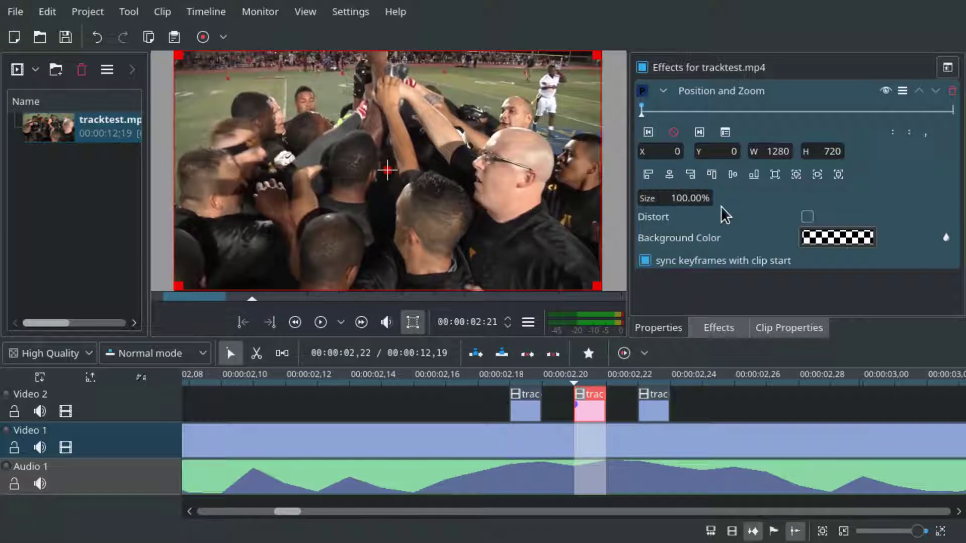
{"action": "double_click", "coordinate": [681, 202]}
{"action": "type", "text": "110"}
{"action": "key", "text": "Return"}
{"action": "left_click", "coordinate": [669, 174]}
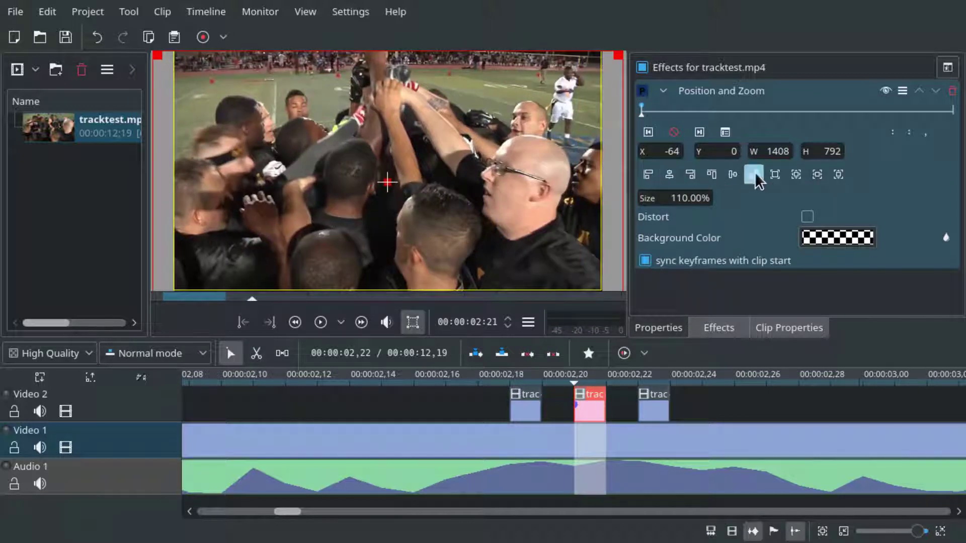
{"action": "left_click", "coordinate": [755, 173]}
Keyframe the 02,22 slice at 110% Size and centre it horizontally.
{"action": "left_click", "coordinate": [664, 408]}
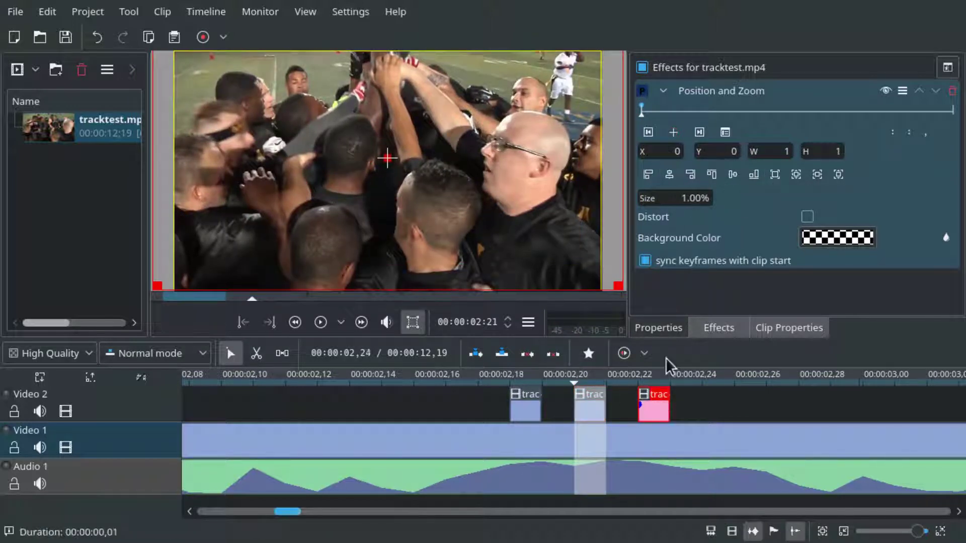
{"action": "left_click", "coordinate": [656, 136]}
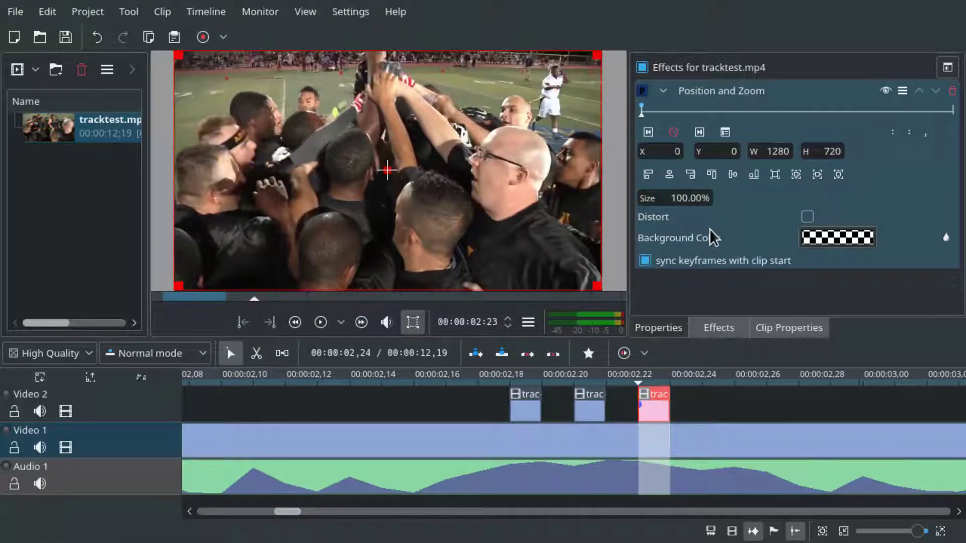
{"action": "type", "text": "110"}
{"action": "key", "text": "Return"}
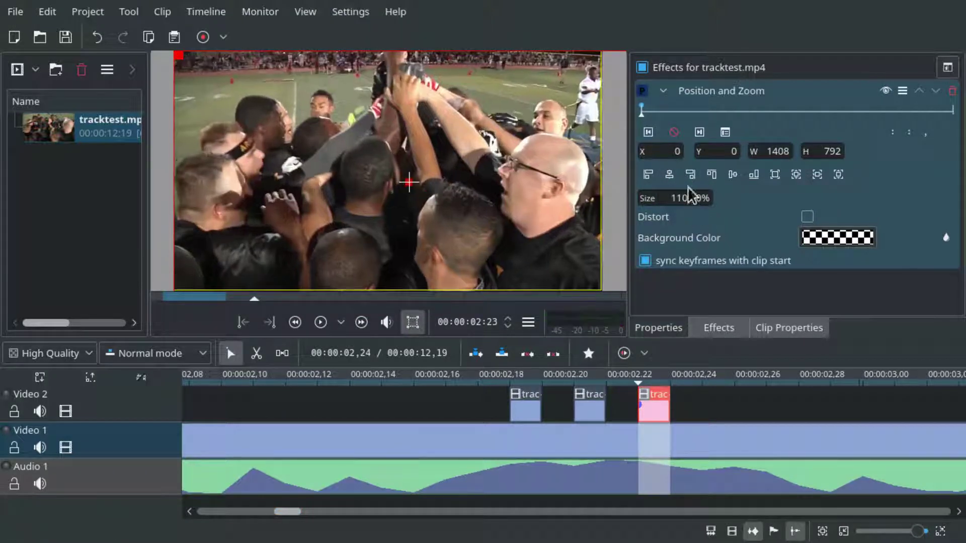
{"action": "left_click", "coordinate": [669, 176]}
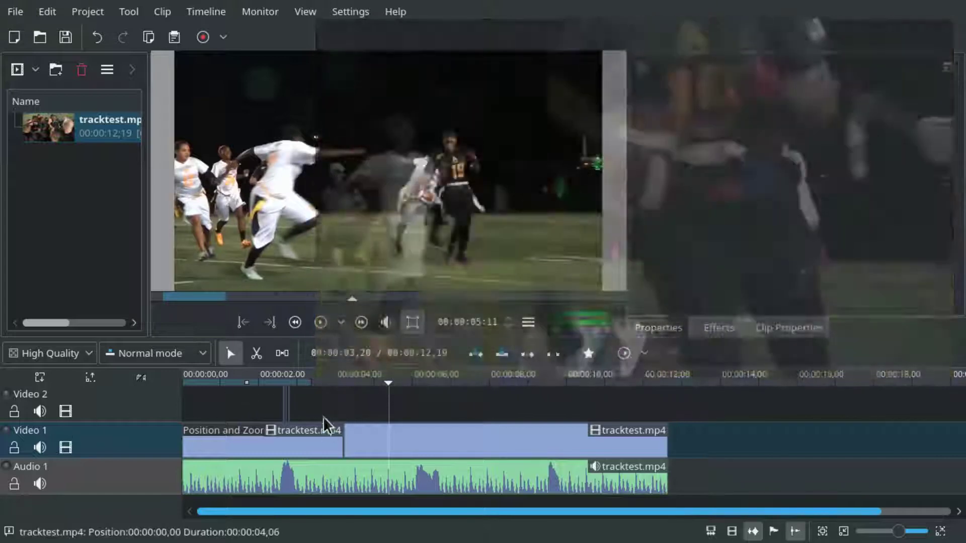
Move the later football clip onto Video 2 and remove everything before 06,02.
{"action": "left_click", "coordinate": [377, 441]}
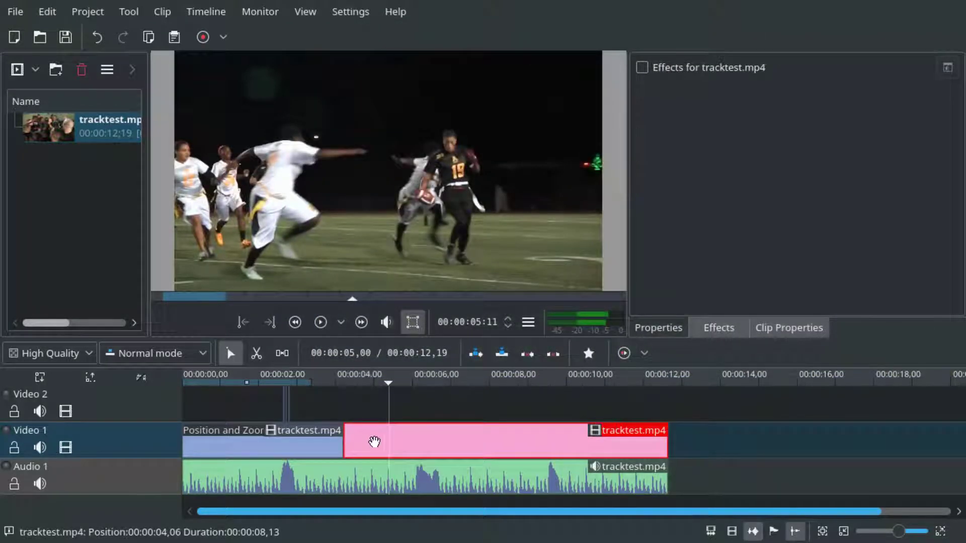
{"action": "mouse_move", "coordinate": [357, 398]}
{"action": "left_mouse_down"}
{"action": "mouse_move", "coordinate": [388, 401]}
{"action": "mouse_move", "coordinate": [373, 391]}
{"action": "left_mouse_up"}
{"action": "scroll", "coordinate": [406, 448], "scroll_direction": "up", "scroll_amount": 6}
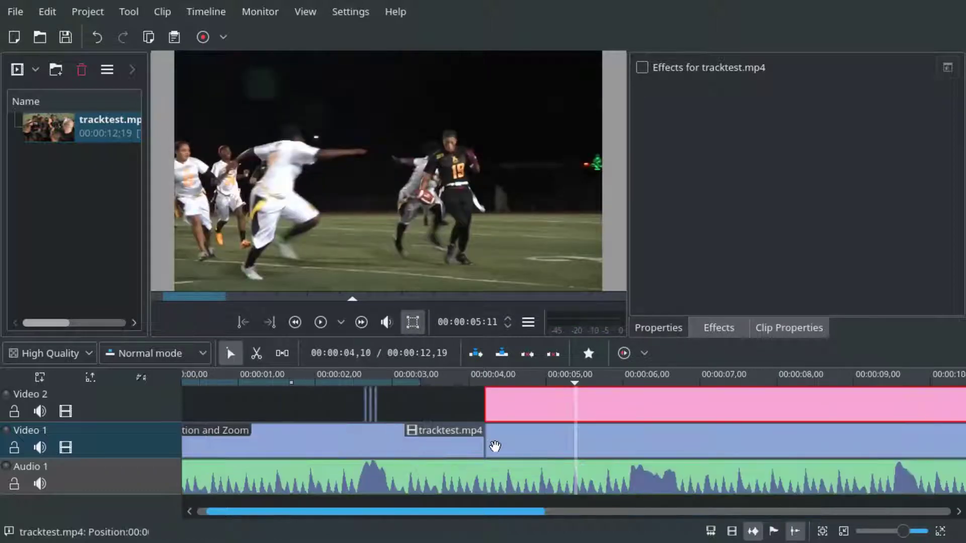
{"action": "key", "text": "shift+r"}
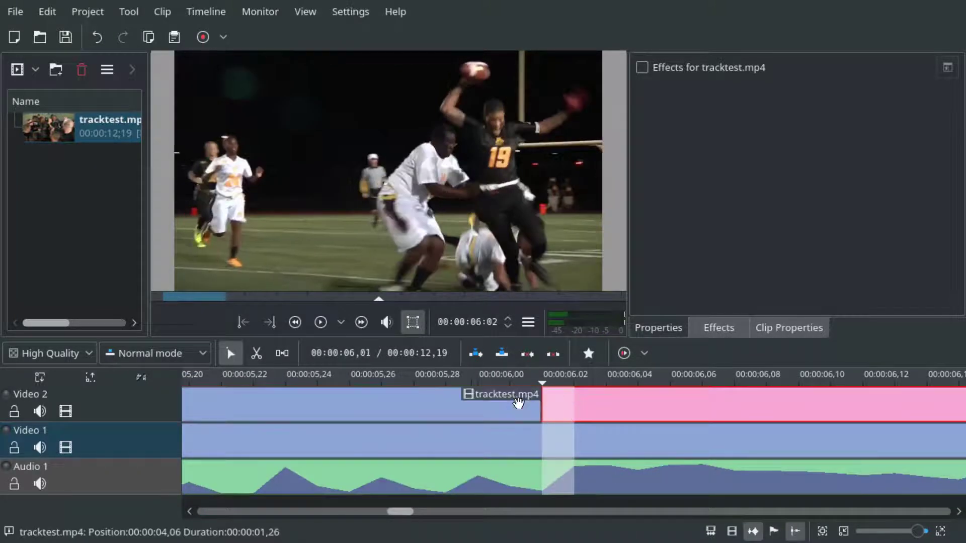
{"action": "left_click", "coordinate": [520, 401]}
{"action": "key", "text": "Delete"}
Split the Video 2 clip into one-frame slices from 06,02 through 06,07.
{"action": "left_click", "coordinate": [578, 384]}
{"action": "left_click", "coordinate": [595, 399]}
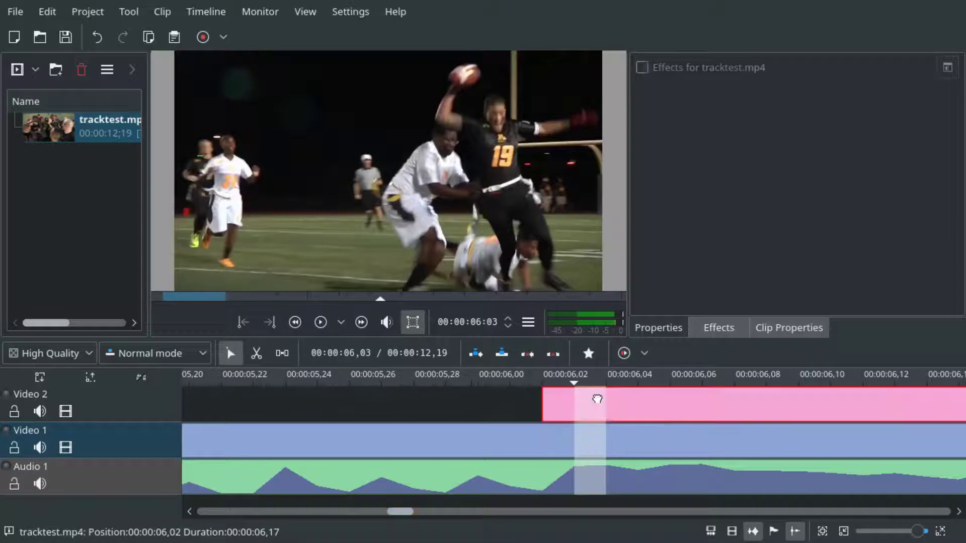
{"action": "key", "text": "shift+r"}
{"action": "key", "text": "Right"}
{"action": "key", "text": "shift+r"}
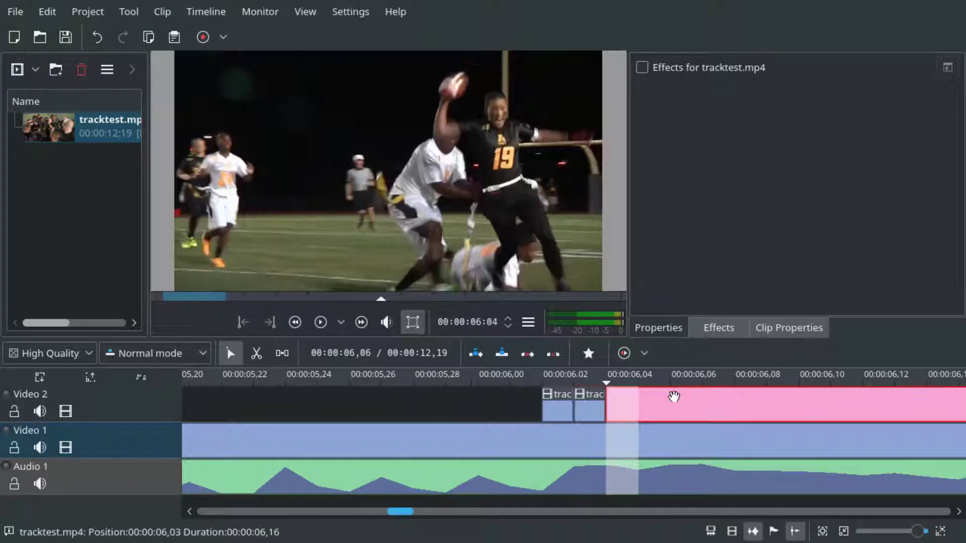
{"action": "key", "text": "Right"}
{"action": "key", "text": "shift+r"}
{"action": "key", "text": "Right"}
{"action": "key", "text": "shift+r"}
{"action": "key", "text": "Right"}
{"action": "key", "text": "shift+r"}
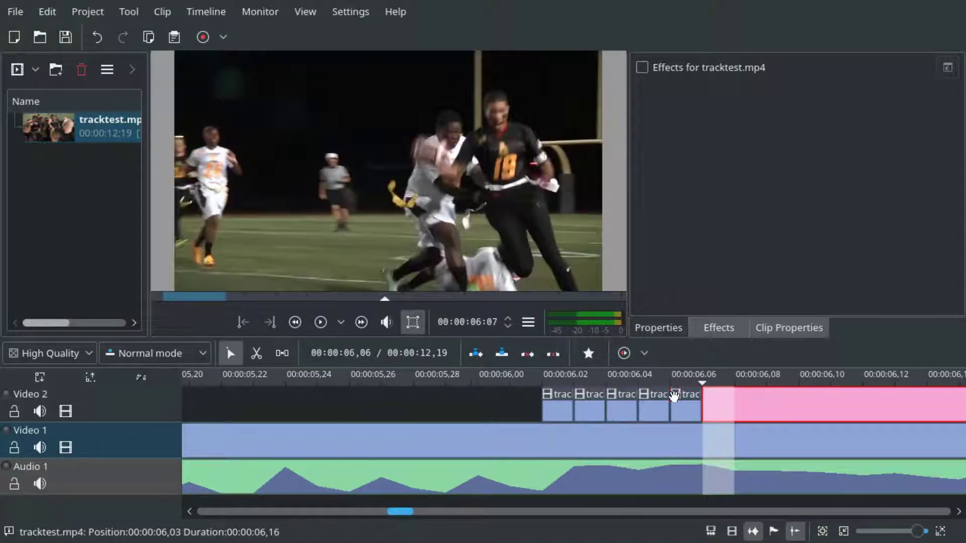
Delete the tail after 06,07 and the 06,05 and 06,03 slices.
{"action": "key", "text": "Delete"}
{"action": "left_click", "coordinate": [639, 407]}
{"action": "key", "text": "Delete"}
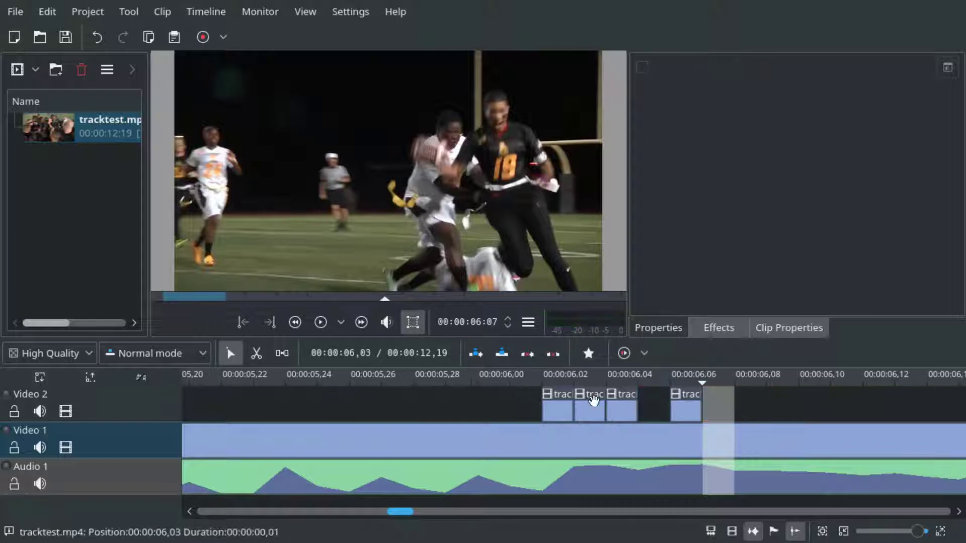
{"action": "left_click", "coordinate": [581, 394]}
{"action": "key", "text": "Delete"}
Add a Mirror effect to the 06,02 slice on Video 2 and set its mirroring direction to Flip.
{"action": "left_click", "coordinate": [551, 378]}
{"action": "left_click", "coordinate": [704, 330]}
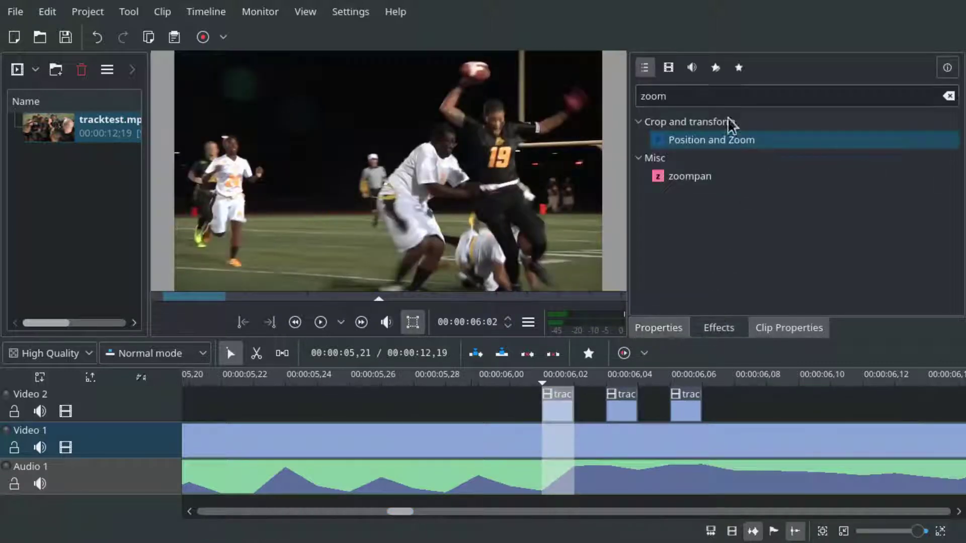
{"action": "type", "text": "mirror"}
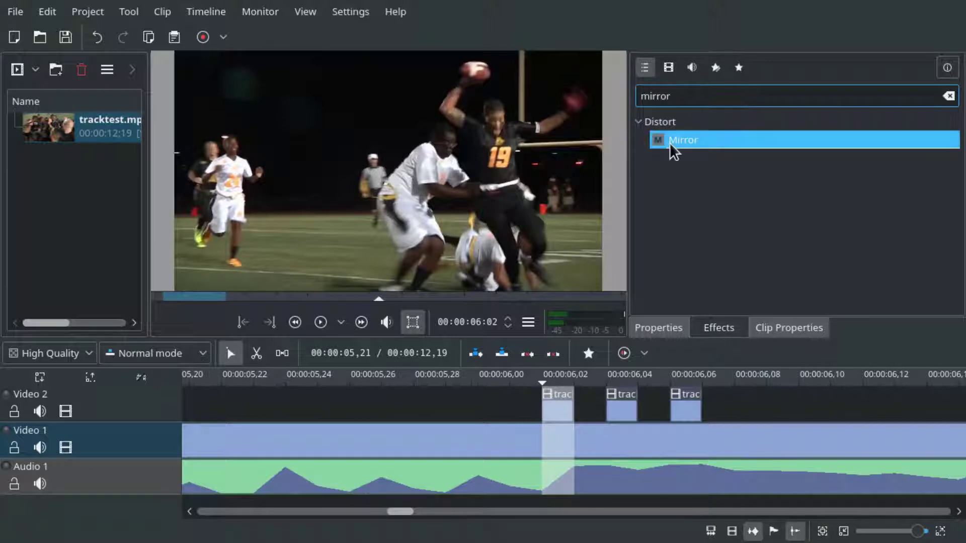
{"action": "left_click_drag", "start_coordinate": [669, 143], "coordinate": [554, 406]}
{"action": "left_click", "coordinate": [651, 322]}
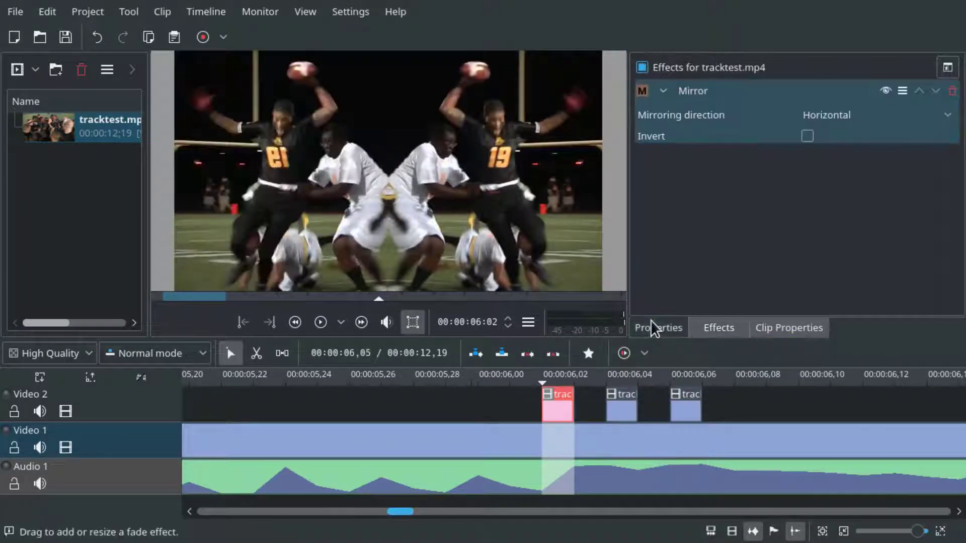
{"action": "left_click", "coordinate": [862, 112]}
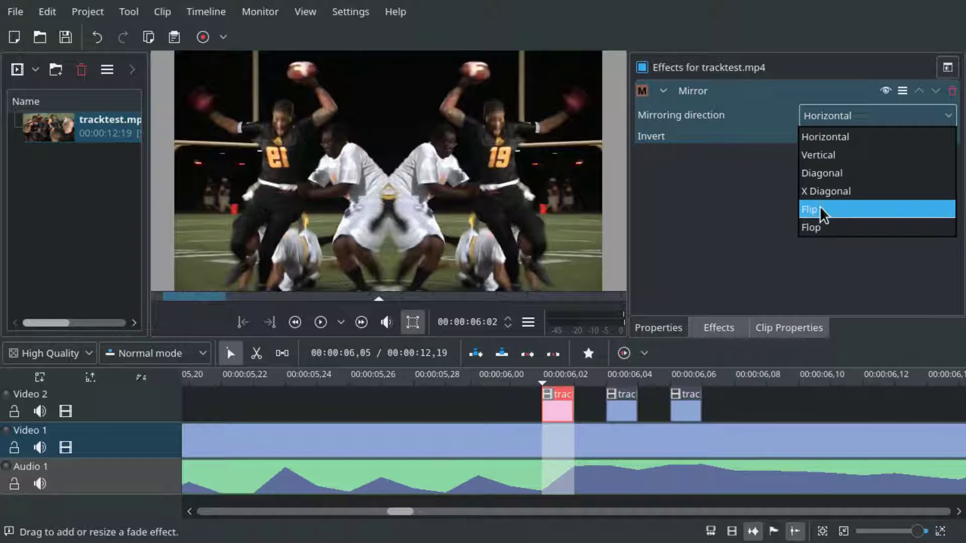
{"action": "left_click", "coordinate": [819, 205]}
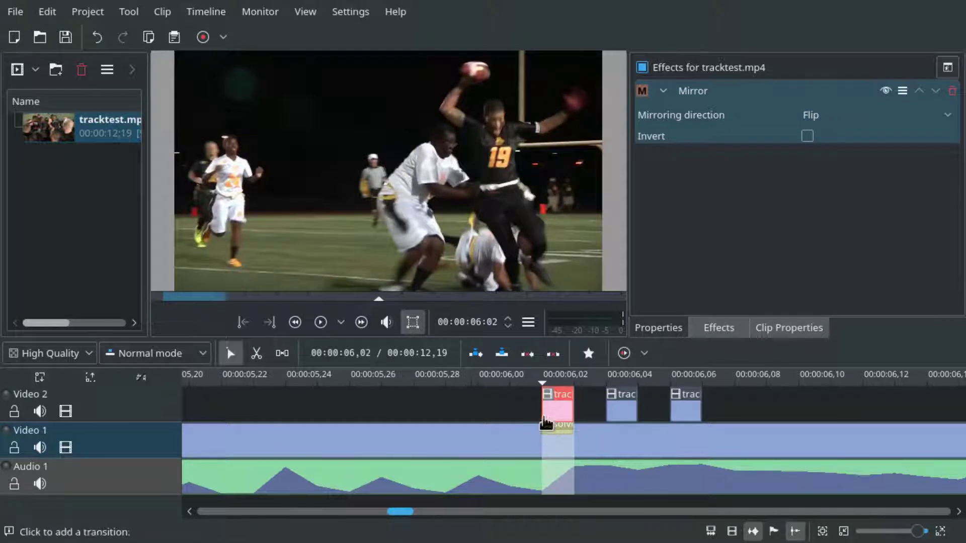
Change the Dissolve transition under that slice to Composite with 50% opacity.
{"action": "left_click", "coordinate": [559, 429]}
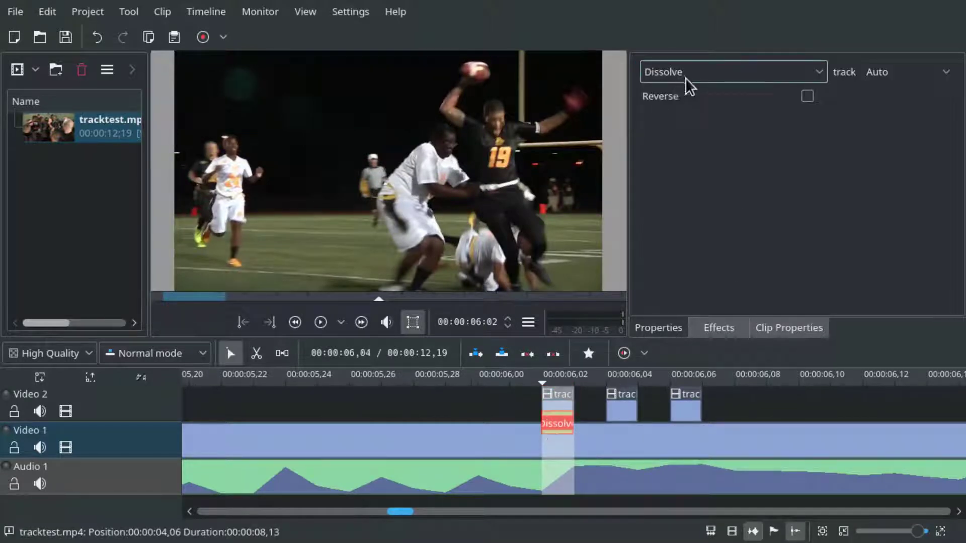
{"action": "left_click", "coordinate": [685, 78]}
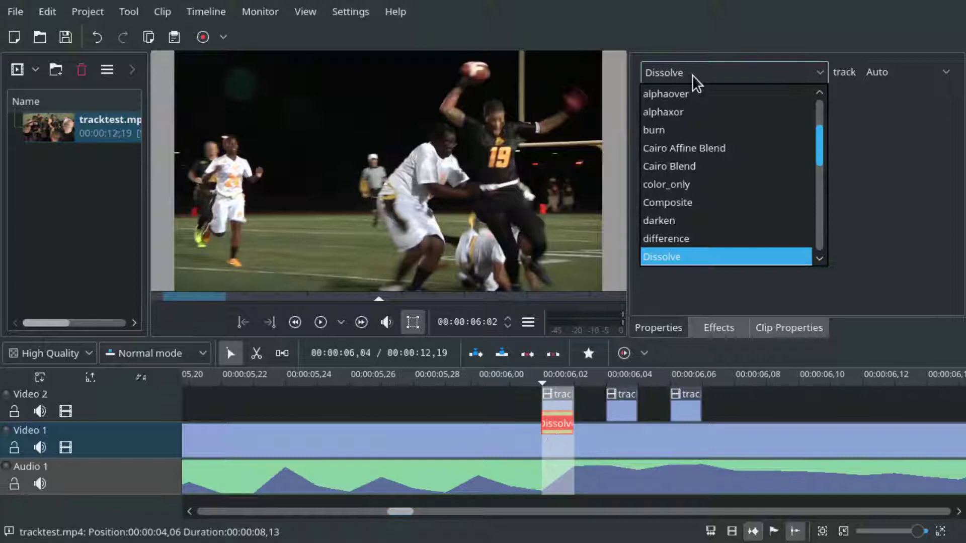
{"action": "left_click", "coordinate": [850, 107]}
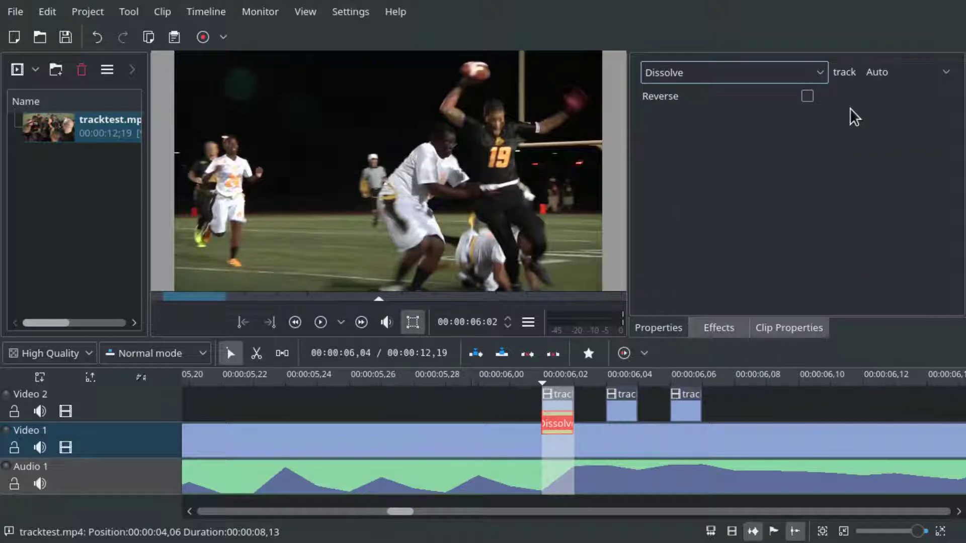
{"action": "key", "text": "Up"}
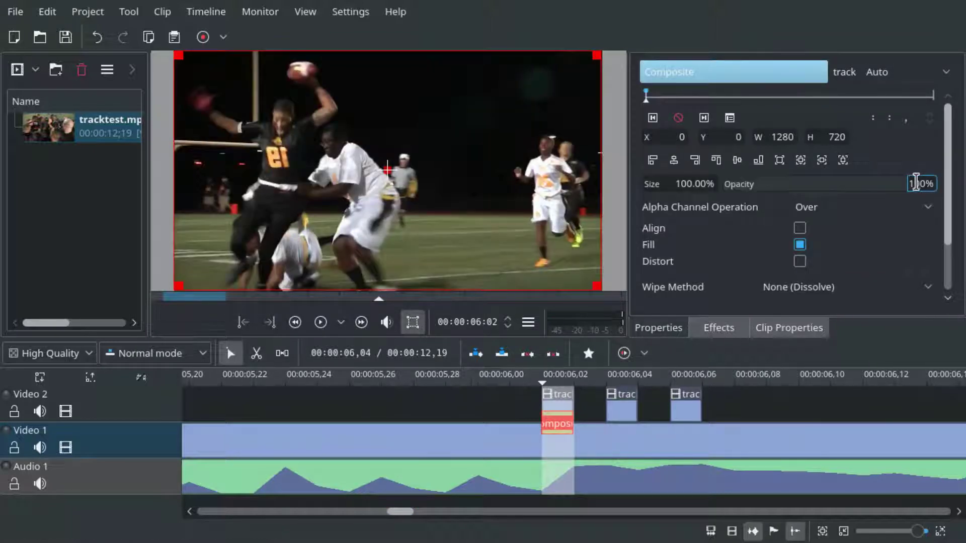
{"action": "double_click", "coordinate": [916, 183]}
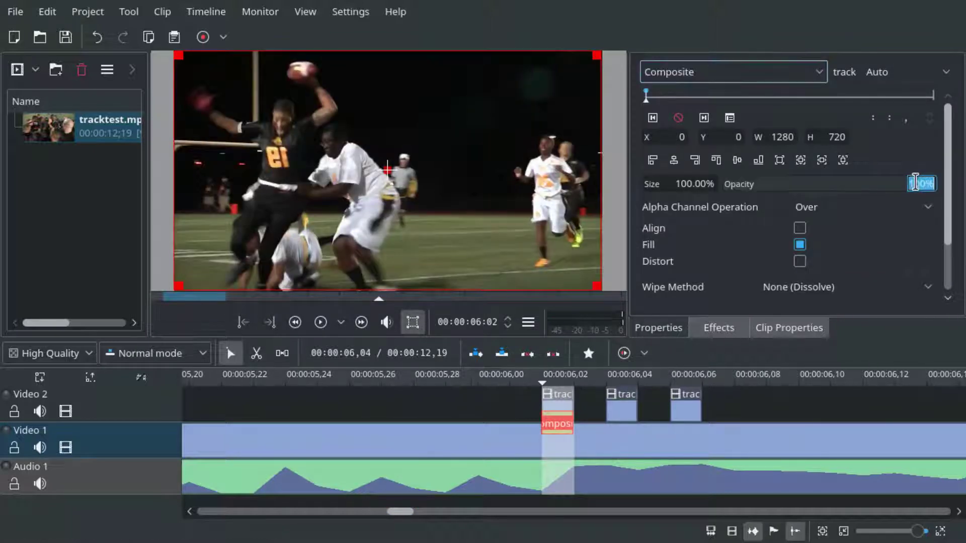
{"action": "type", "text": "50"}
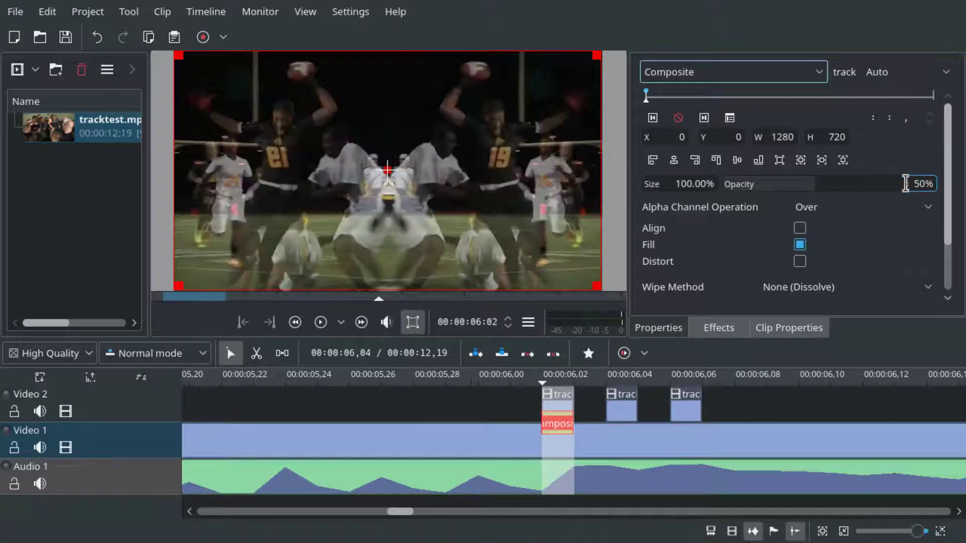
{"action": "left_click", "coordinate": [589, 425]}
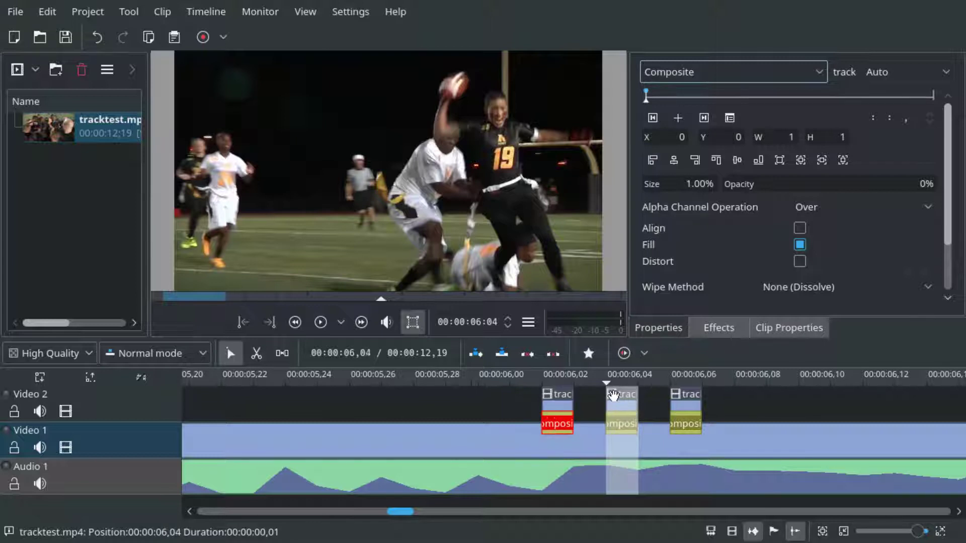
Copy the flipped Mirror effect from the 06,02 slice and paste it onto the 06,04 and 06,06 slices.
{"action": "left_click", "coordinate": [554, 399]}
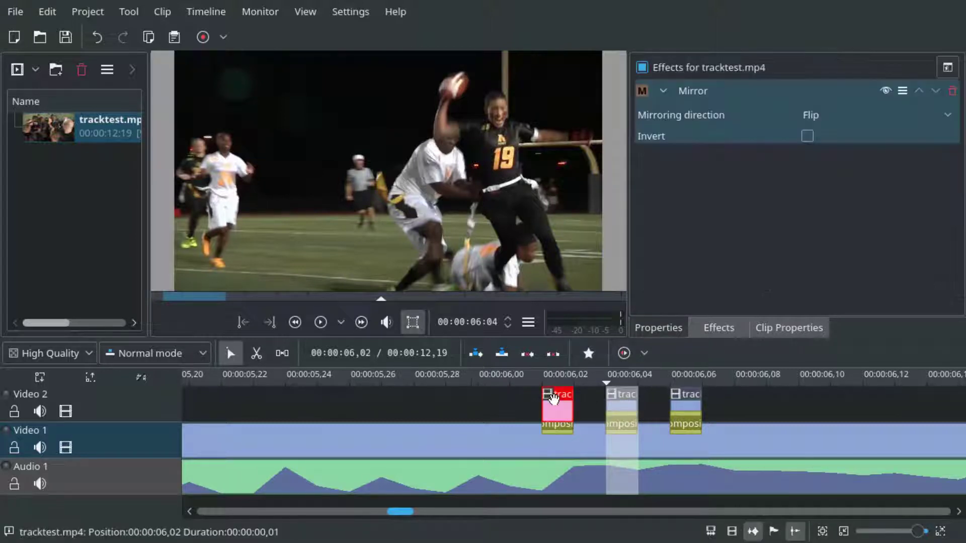
{"action": "right_click", "coordinate": [553, 399]}
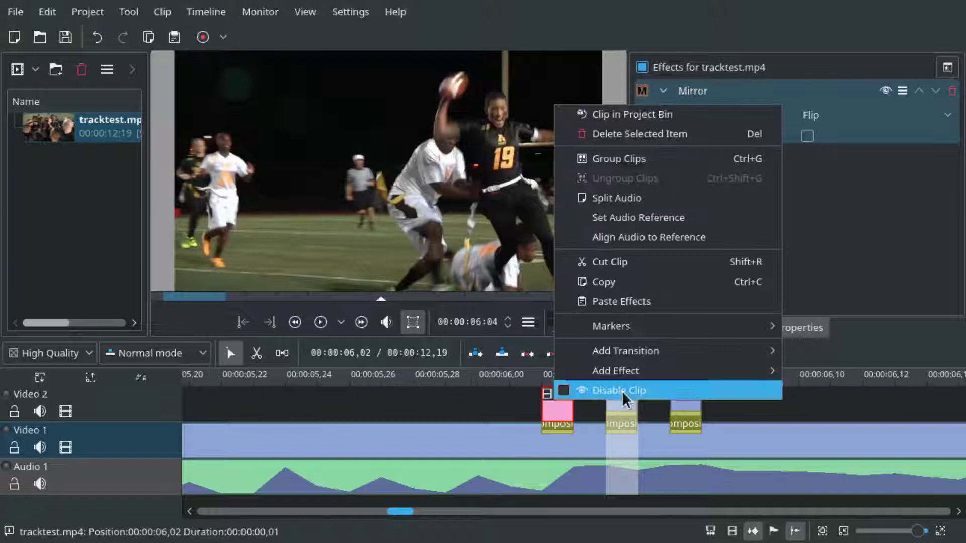
{"action": "left_click", "coordinate": [609, 282]}
{"action": "left_click", "coordinate": [628, 401]}
{"action": "right_click", "coordinate": [628, 401]}
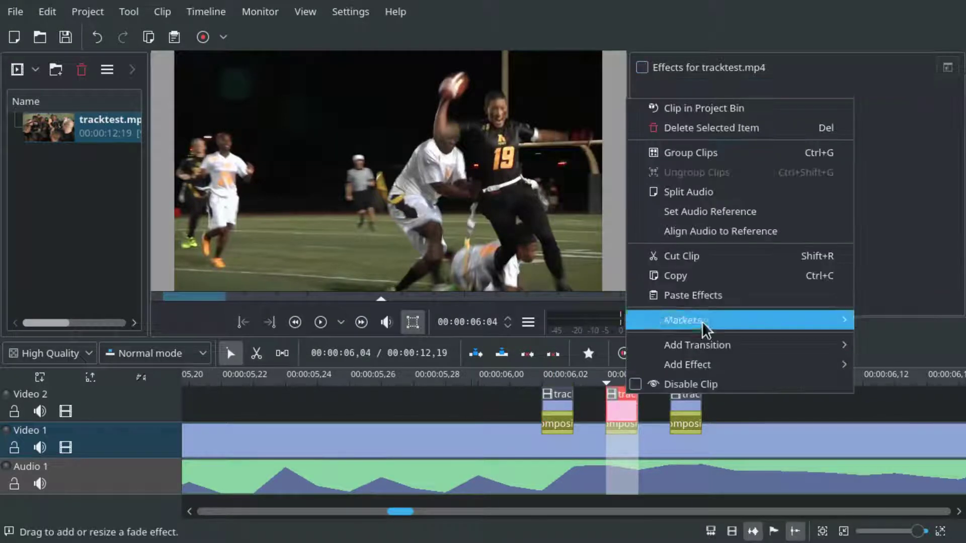
{"action": "left_click", "coordinate": [674, 293]}
{"action": "right_click", "coordinate": [689, 397]}
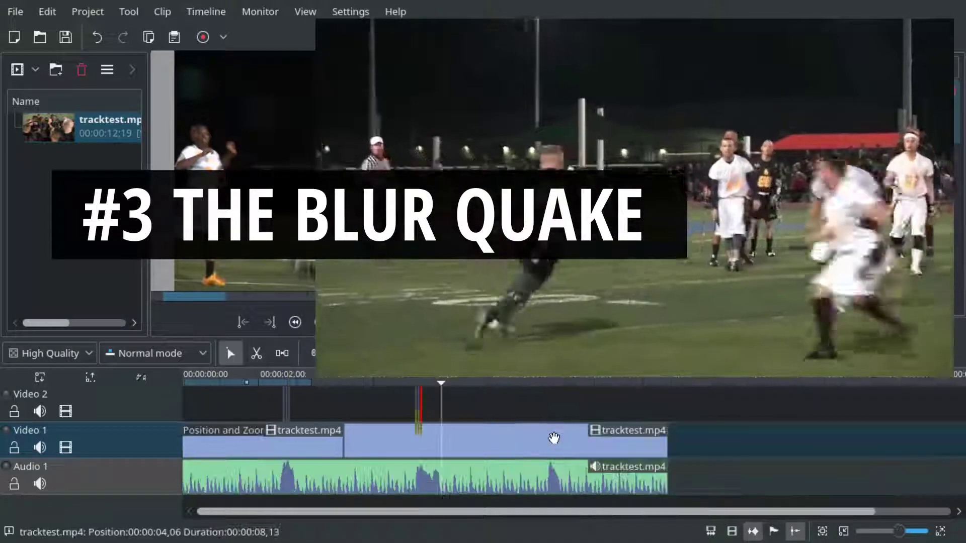
Trim the Video 2 clip's start, shorten it and move it earlier, with the playhead near 00:00:09:15.
{"action": "left_click", "coordinate": [551, 438]}
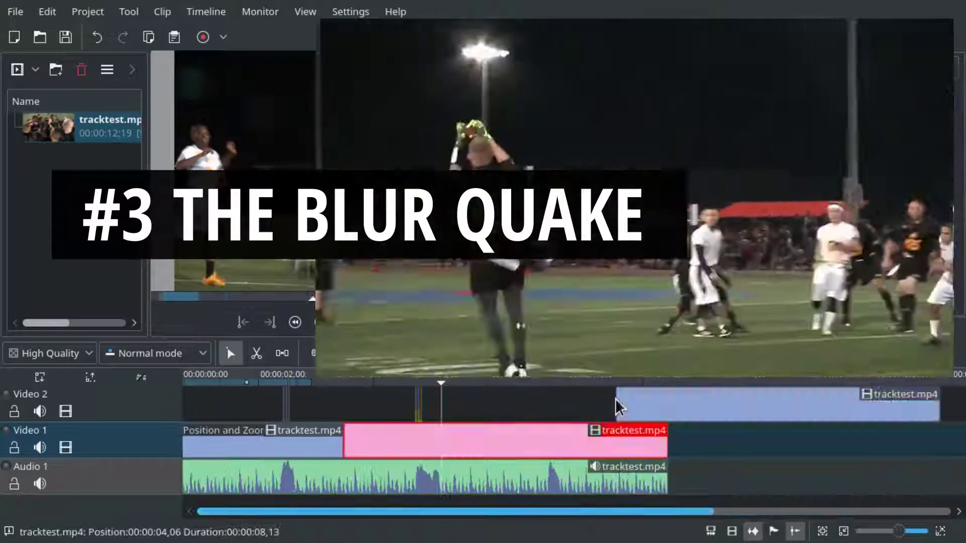
{"action": "left_click_drag", "start_coordinate": [617, 405], "coordinate": [798, 418]}
{"action": "left_click_drag", "start_coordinate": [855, 405], "coordinate": [585, 405]}
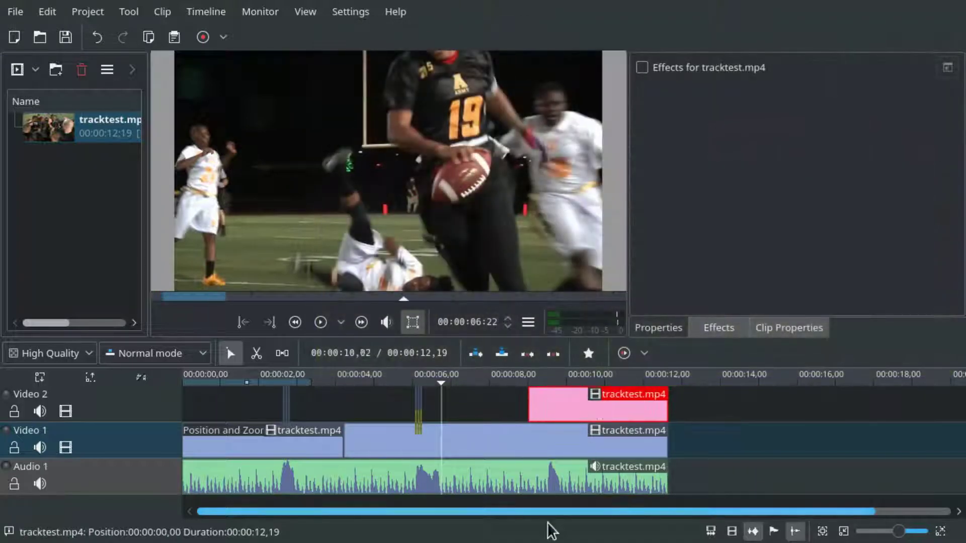
{"action": "left_click", "coordinate": [555, 505]}
{"action": "scroll", "coordinate": [557, 463], "scroll_direction": "up", "scroll_amount": 6}
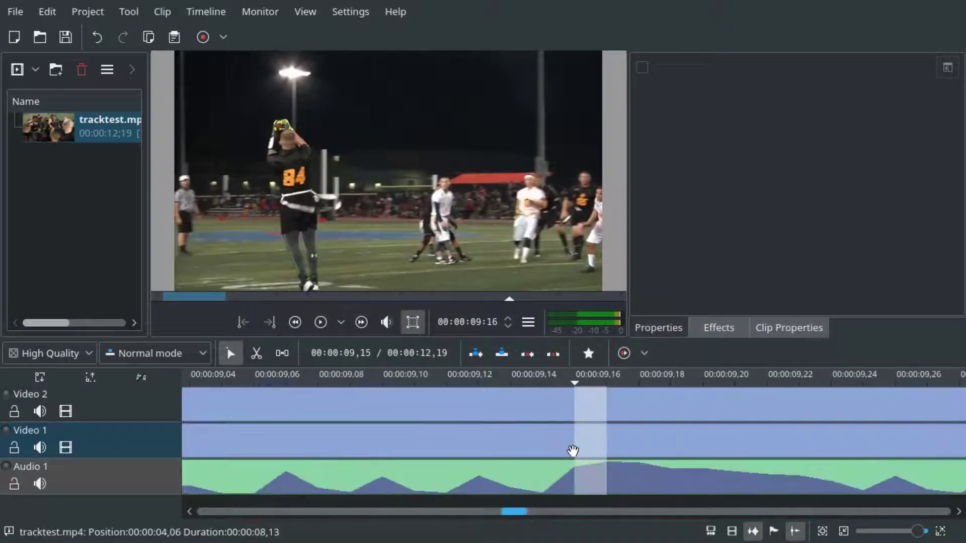
{"action": "scroll", "coordinate": [572, 450], "scroll_direction": "down", "scroll_amount": 3}
Split the Video 2 clip frame by frame and delete the extra pieces, leaving slices at 09,16, 09,18 and 09,20.
{"action": "left_click", "coordinate": [569, 405]}
{"action": "key", "text": "shift+r"}
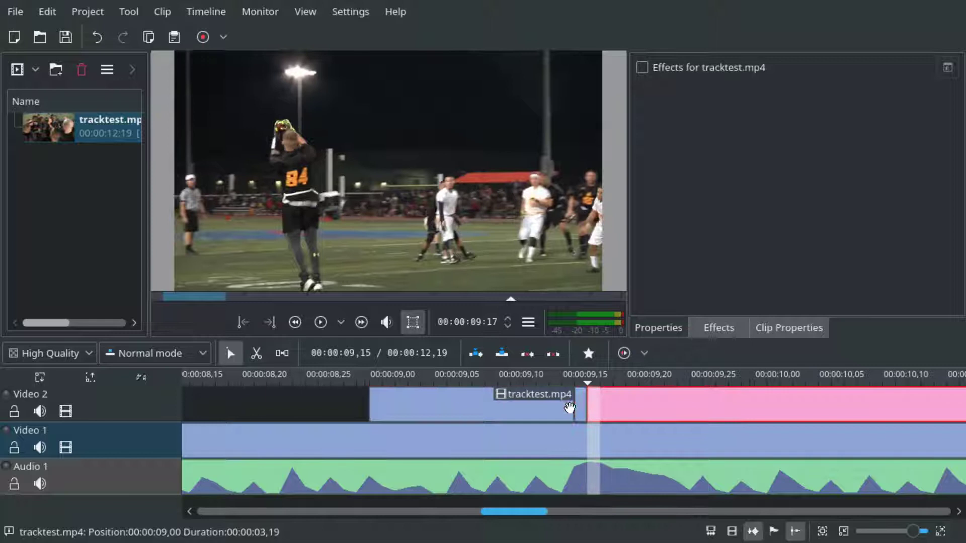
{"action": "key", "text": "Right"}
{"action": "key", "text": "shift+r"}
{"action": "key", "text": "Right"}
{"action": "key", "text": "shift+r"}
{"action": "key", "text": "Right"}
{"action": "key", "text": "shift+r"}
{"action": "key", "text": "Right"}
{"action": "key", "text": "shift+r"}
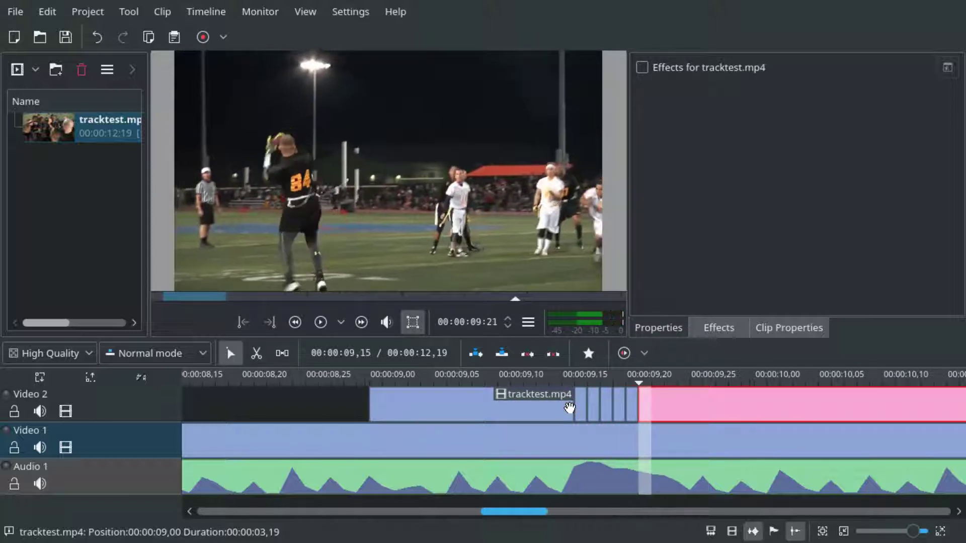
{"action": "key", "text": "Delete"}
{"action": "left_click", "coordinate": [571, 405]}
{"action": "key", "text": "Delete"}
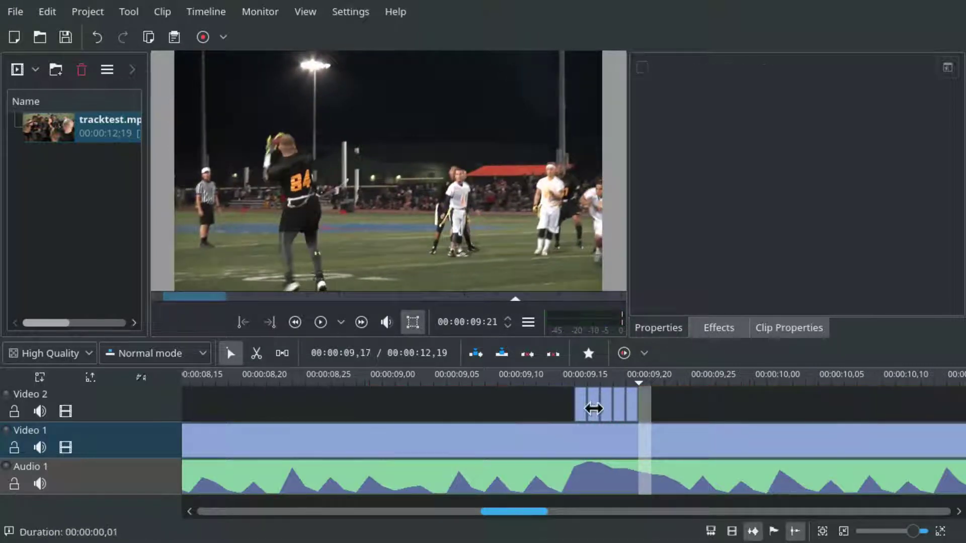
{"action": "scroll", "coordinate": [608, 399], "scroll_direction": "up", "scroll_amount": 5}
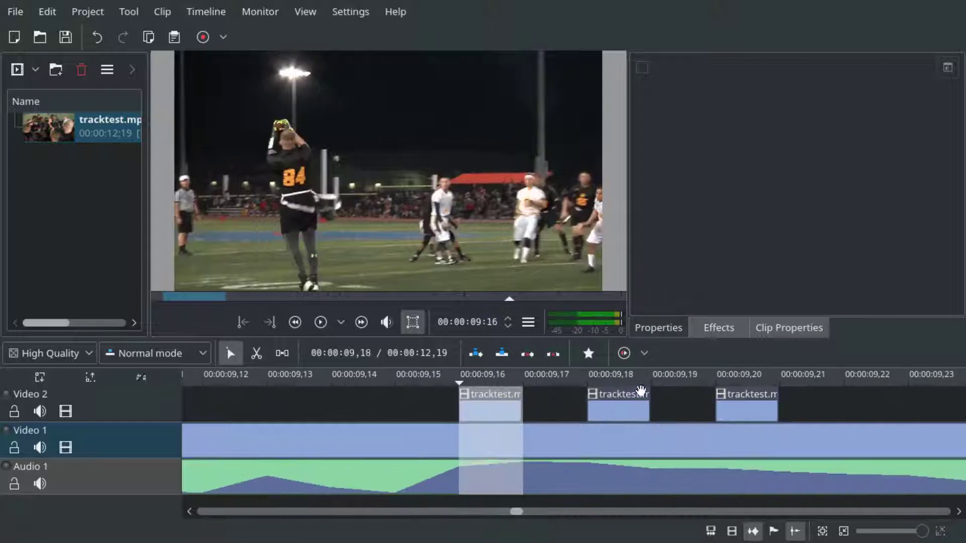
Apply Box Blur to the 09,16 slice with vertical multiplicator 15.
{"action": "left_click", "coordinate": [719, 328]}
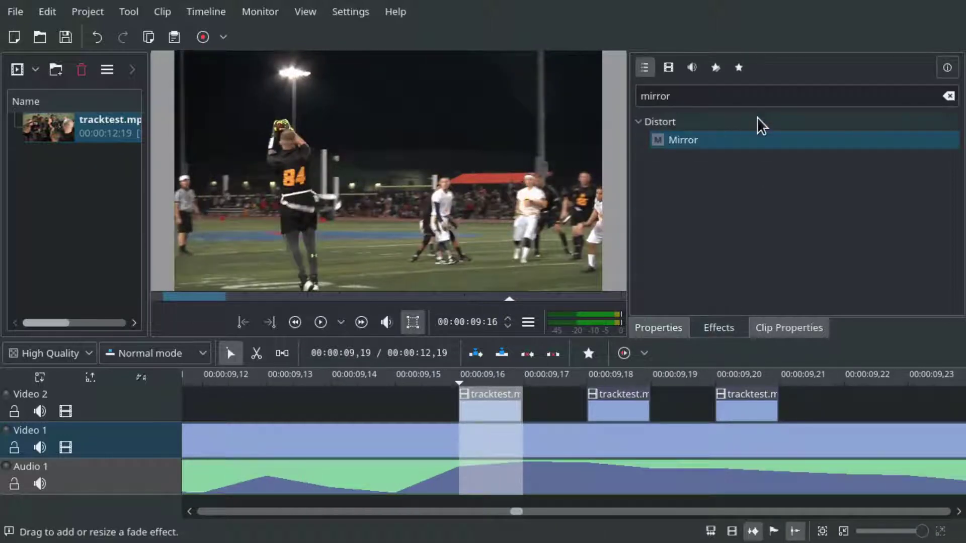
{"action": "type", "text": "blur"}
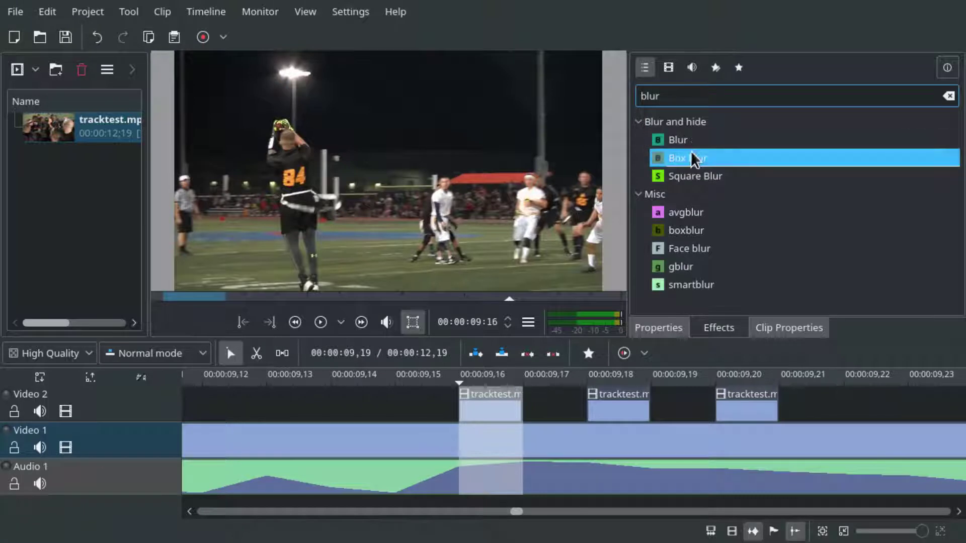
{"action": "left_click_drag", "start_coordinate": [695, 157], "coordinate": [493, 402]}
{"action": "left_click", "coordinate": [657, 329]}
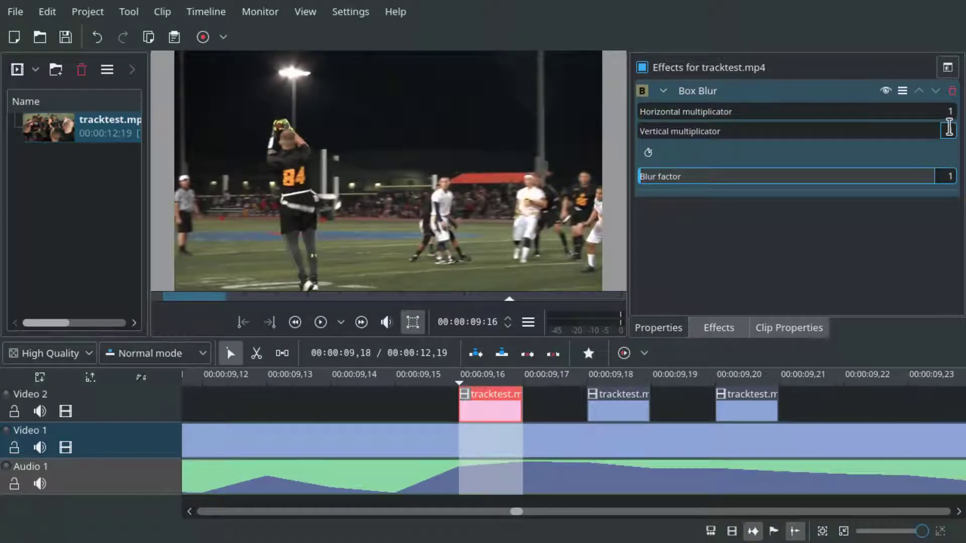
{"action": "type", "text": "5"}
{"action": "key", "text": "Tab"}
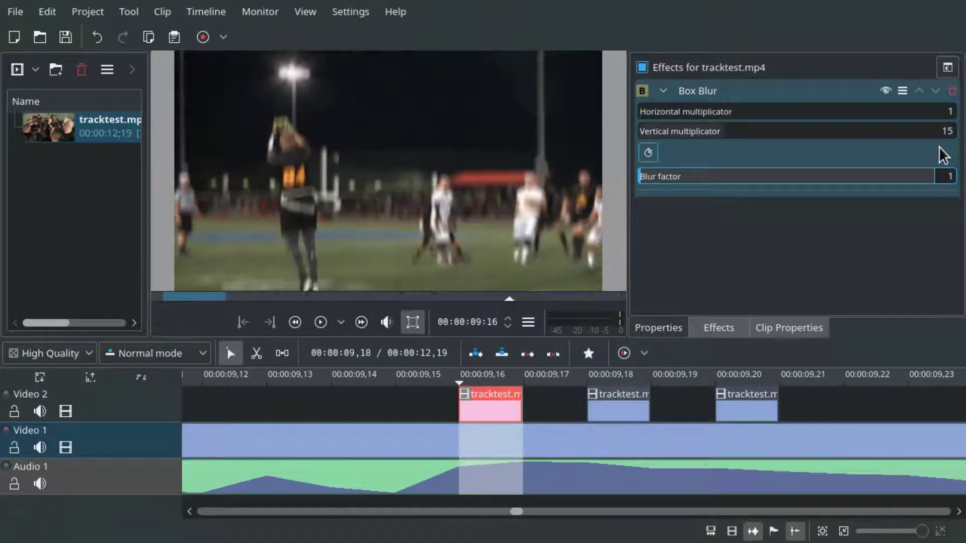
Copy the Box Blur from the 09,16 slice and paste it onto the 09,18 and 09,20 slices.
{"action": "right_click", "coordinate": [471, 408]}
{"action": "left_click", "coordinate": [583, 280]}
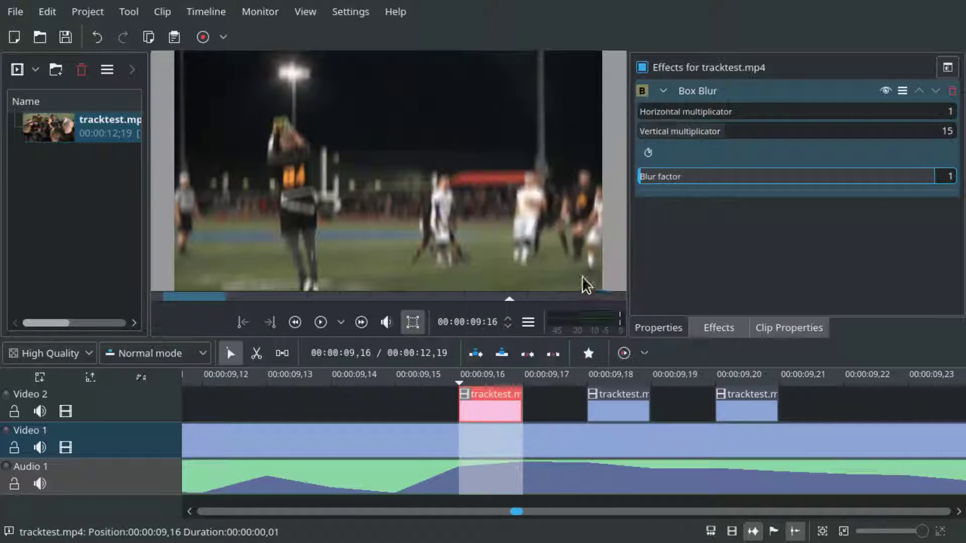
{"action": "right_click", "coordinate": [601, 401]}
{"action": "left_click", "coordinate": [699, 304]}
{"action": "right_click", "coordinate": [770, 403]}
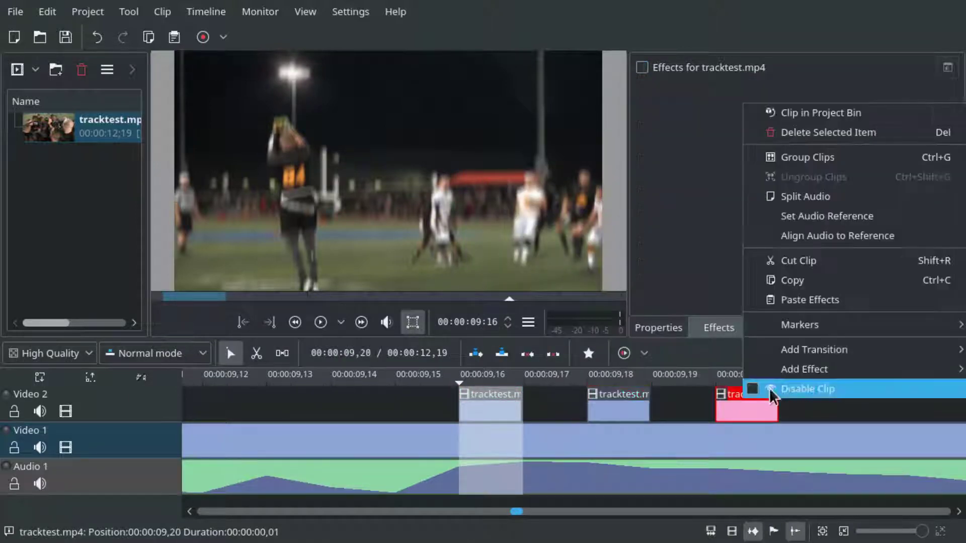
{"action": "left_click", "coordinate": [793, 301]}
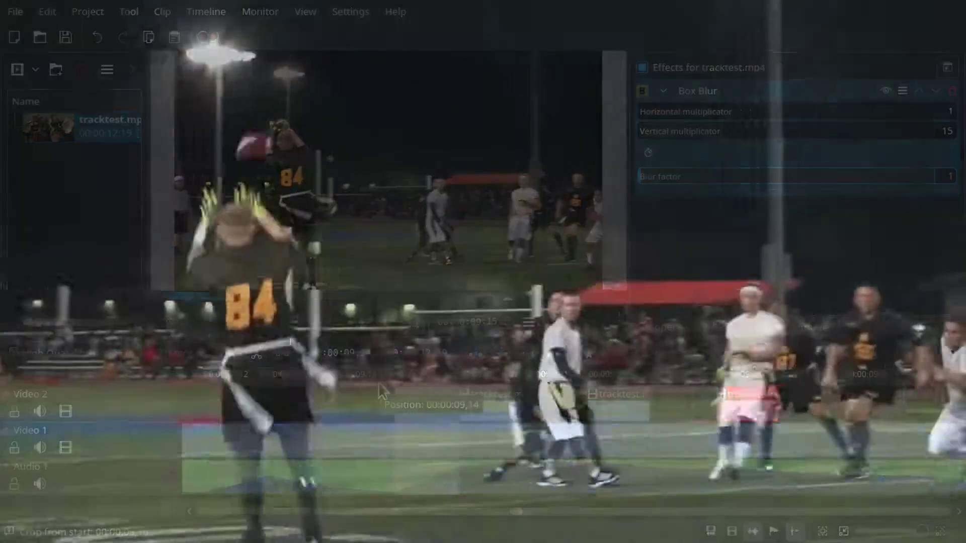